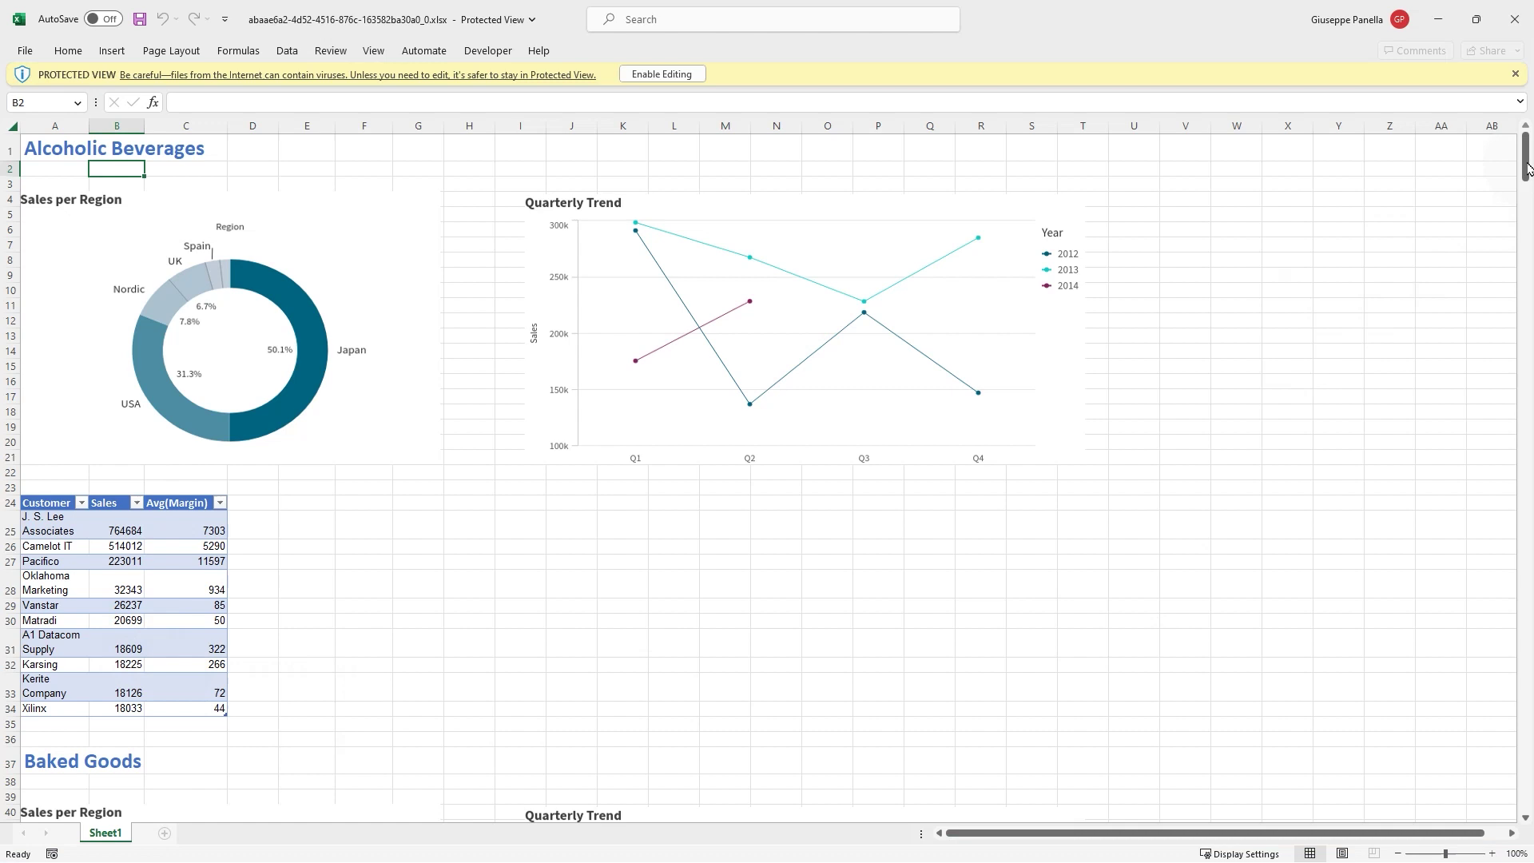
left_click_drag(1528, 168, 1528, 296)
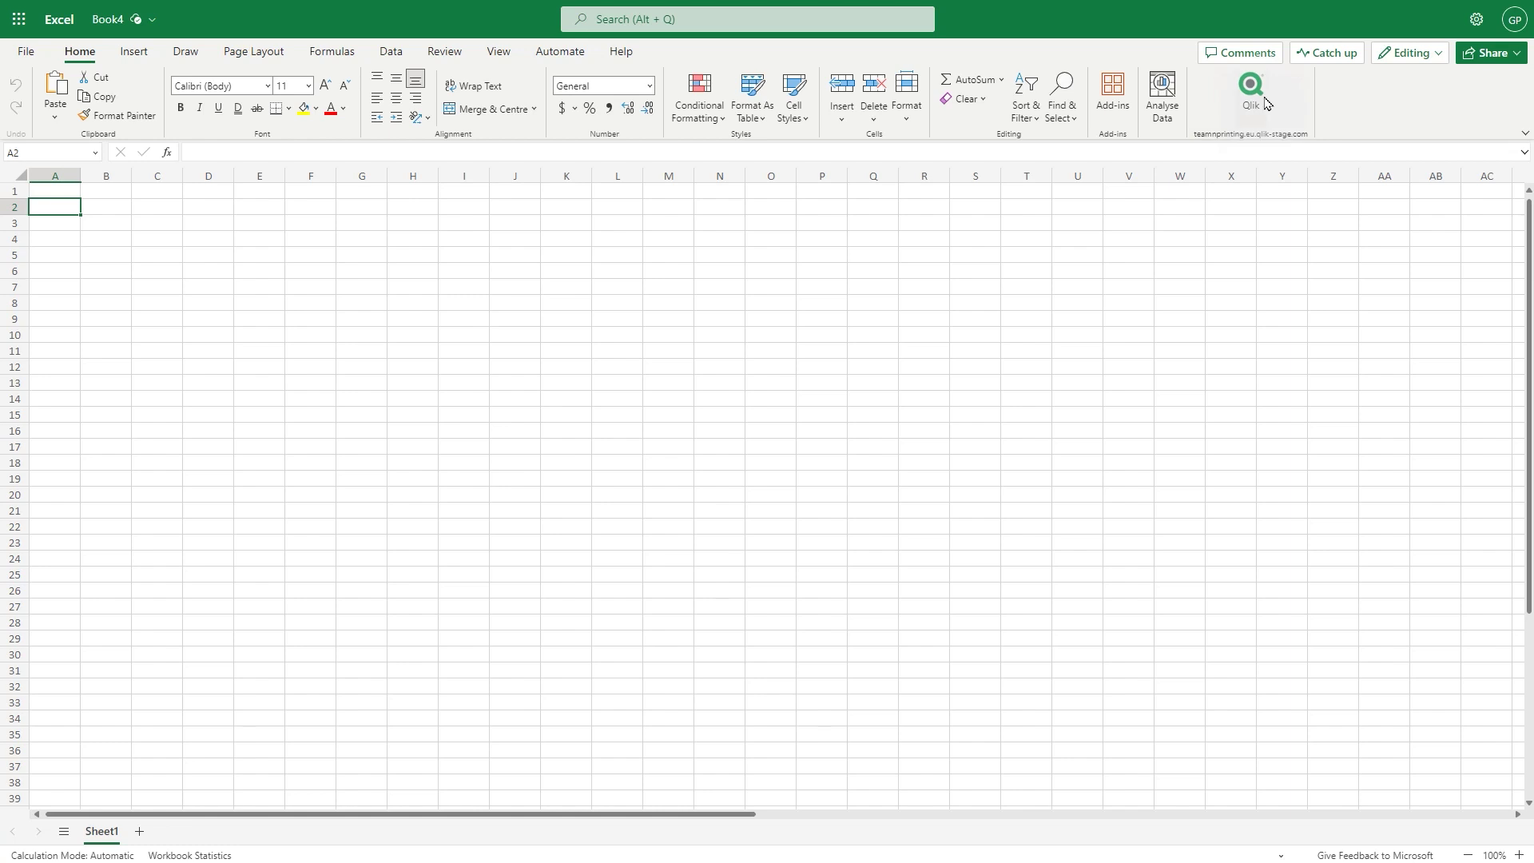
Step: Open the Qlik add-in and save the Beginner's tutorial app from the Office Add-in space as the source app
left_click(1237, 112)
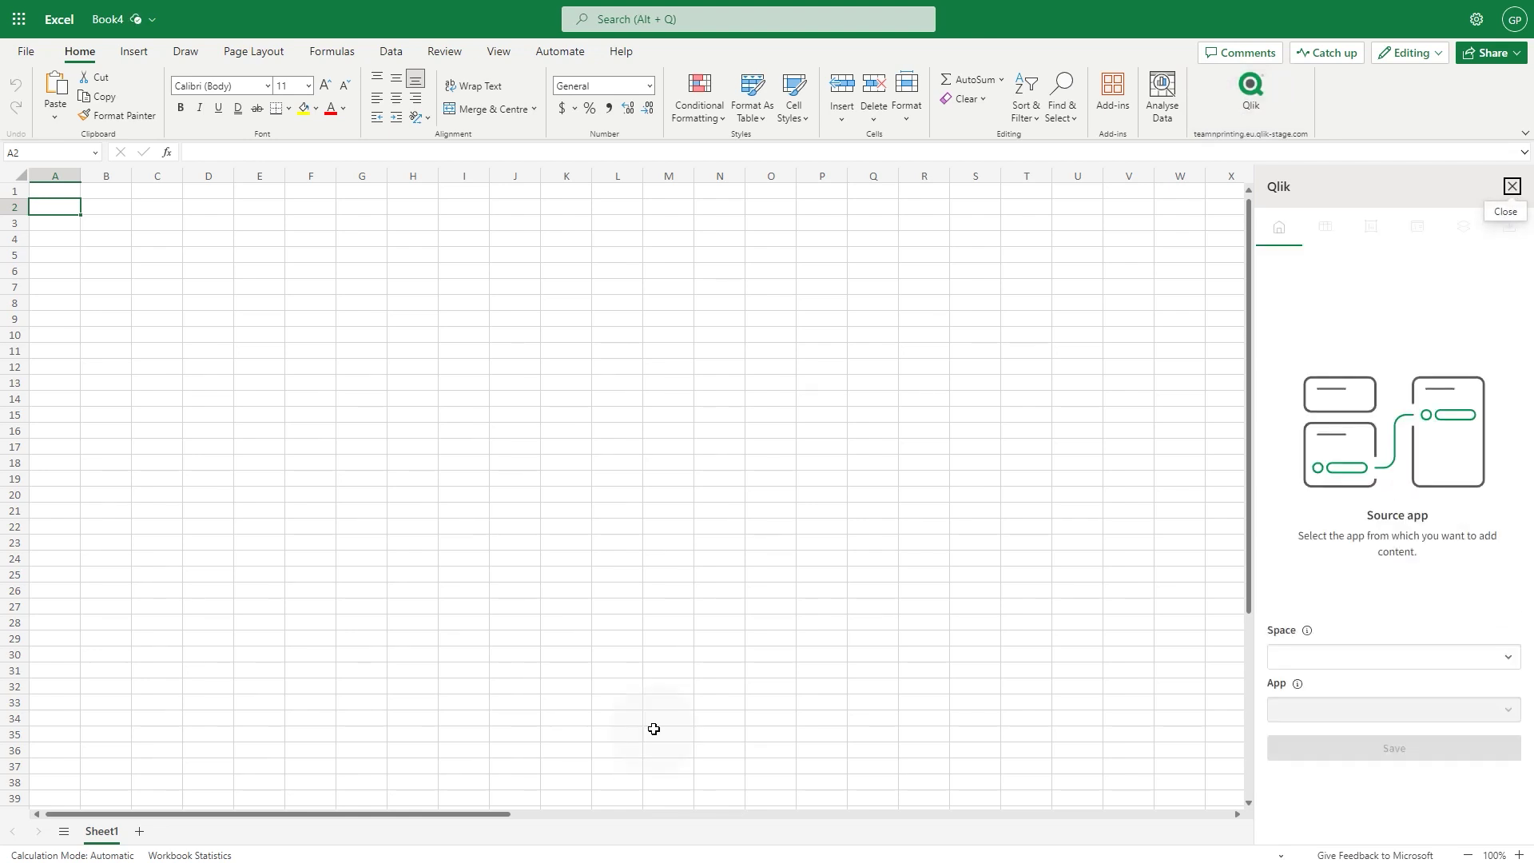
left_click(1375, 664)
type("add")
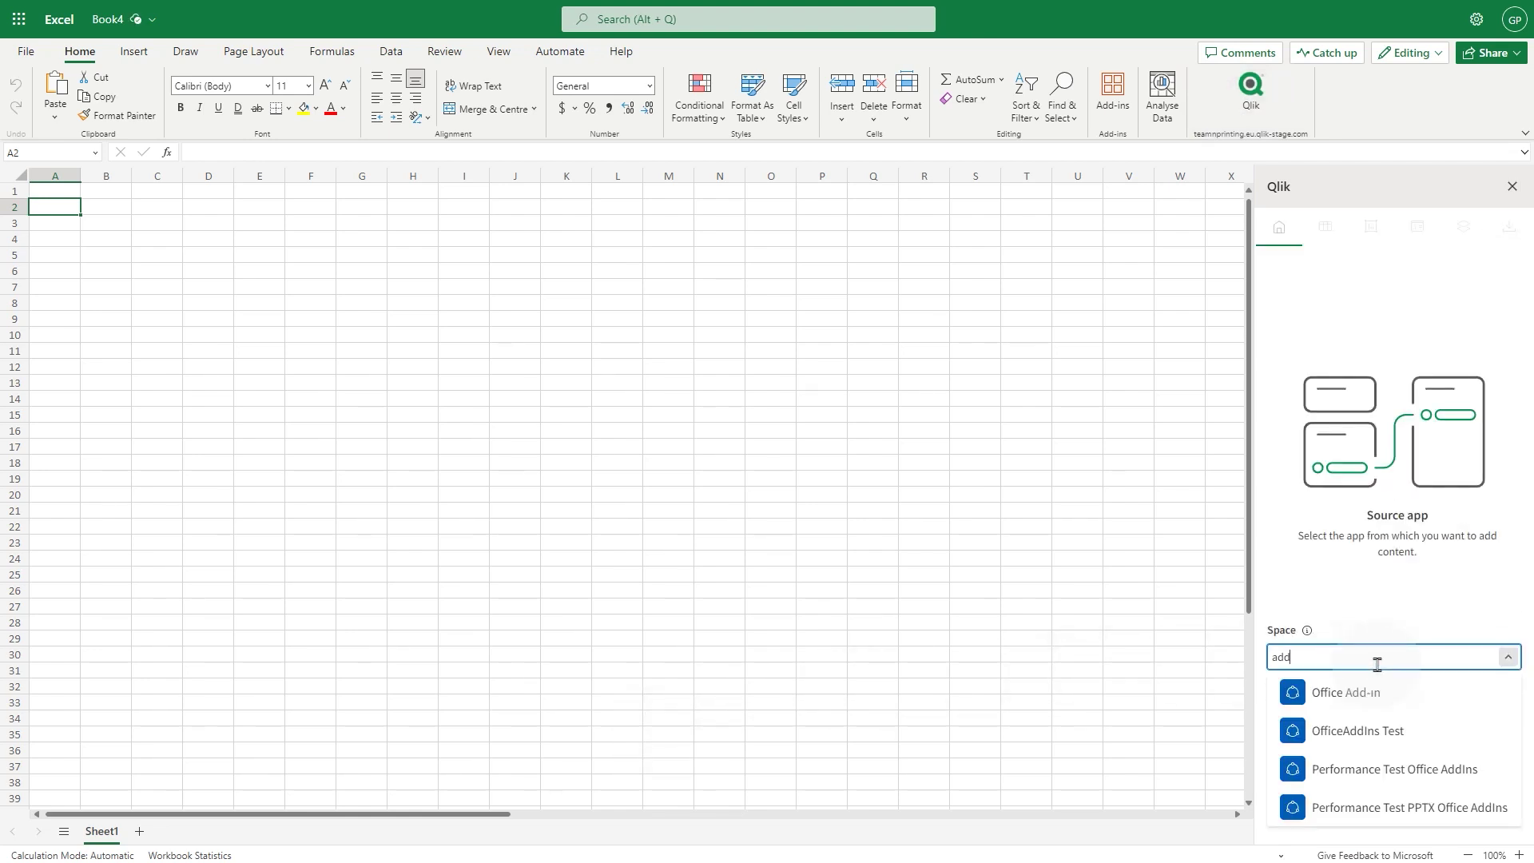
left_click(1371, 690)
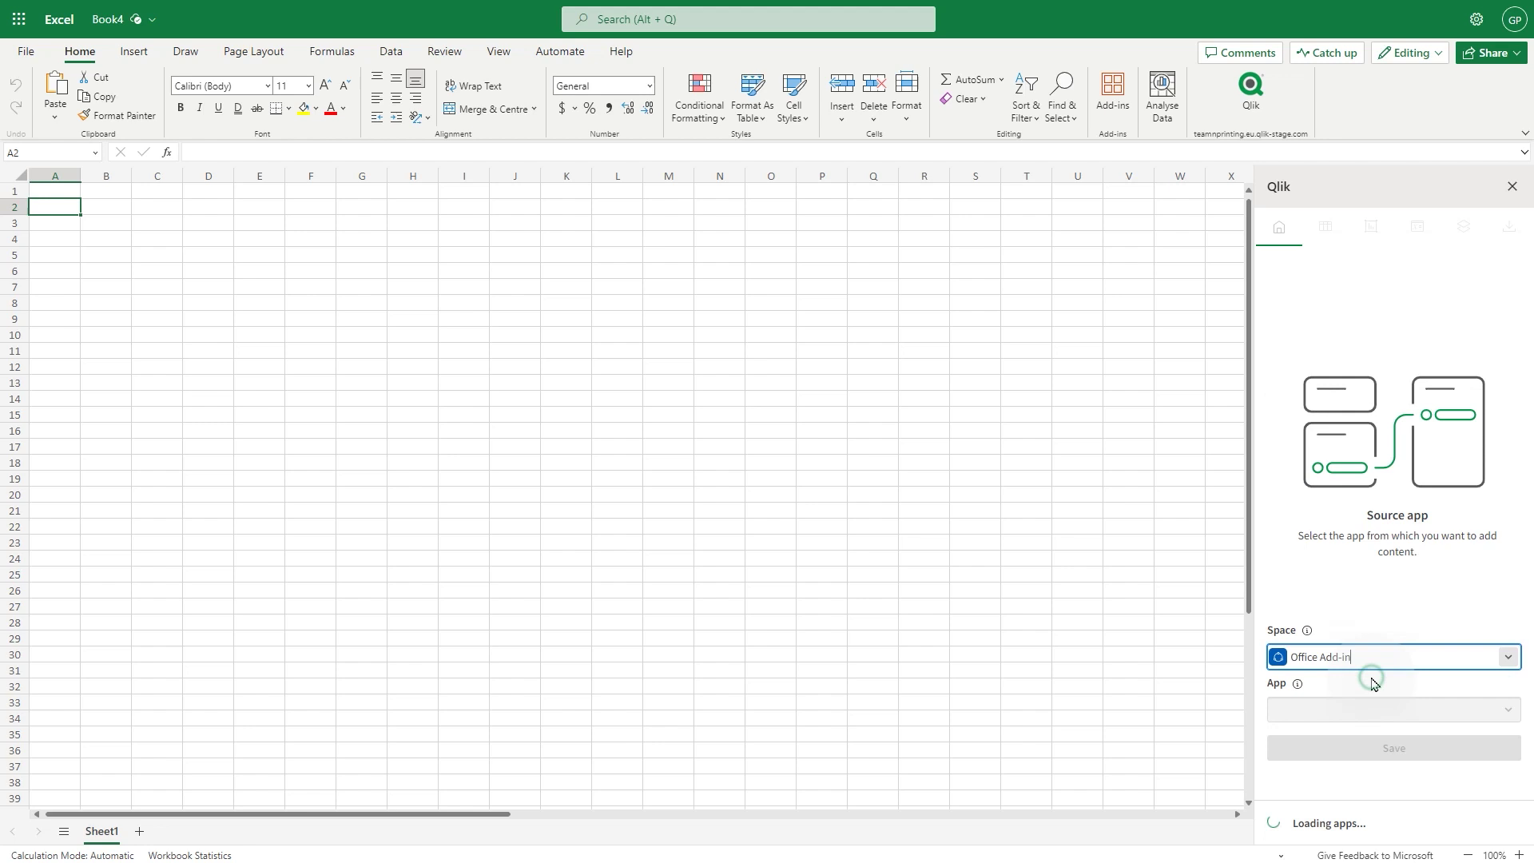
left_click(1356, 718)
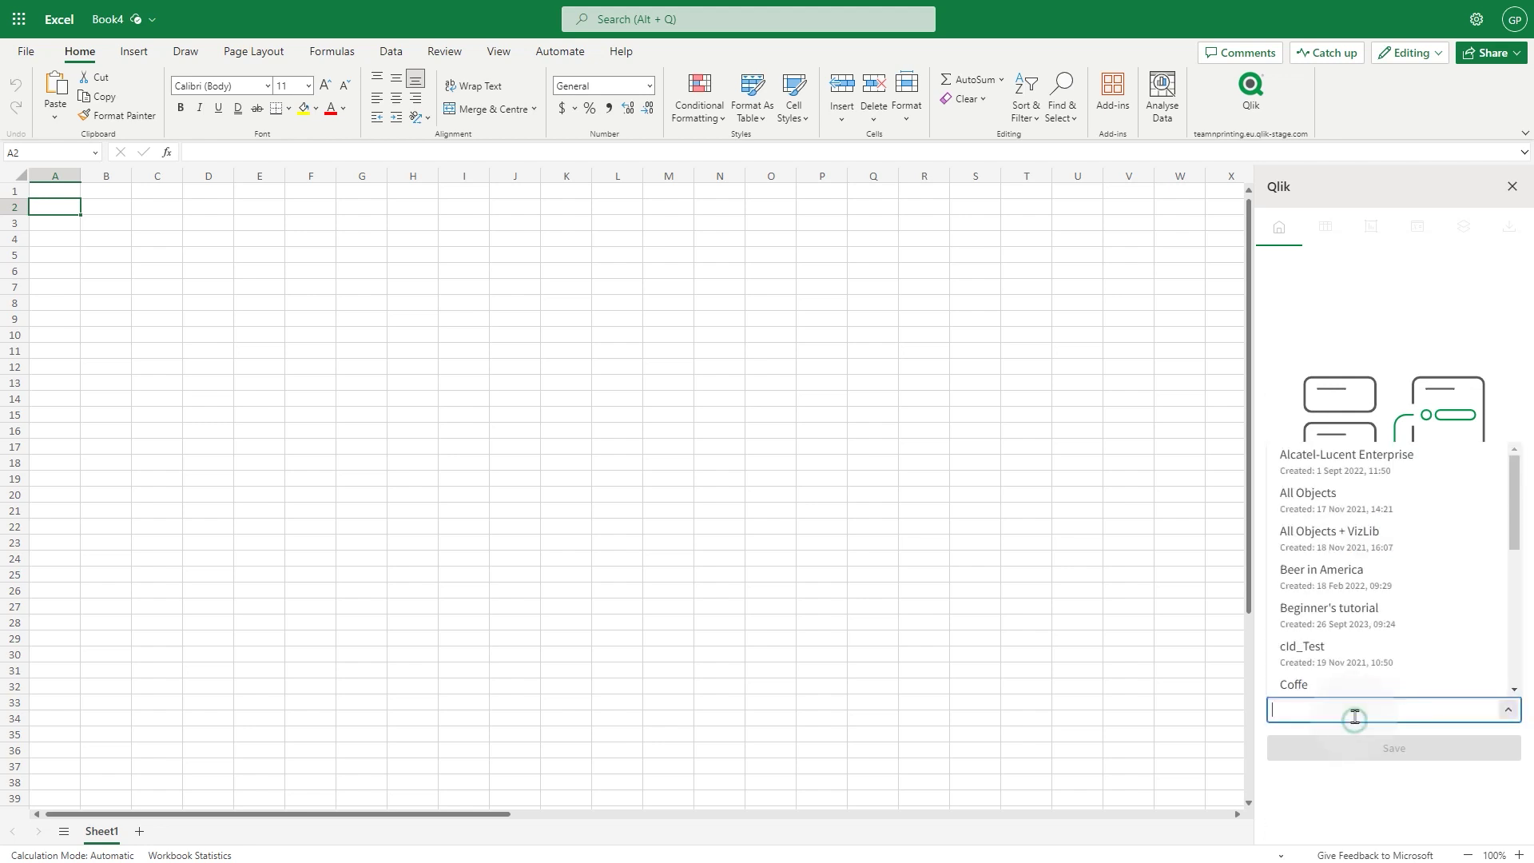
type("Beg")
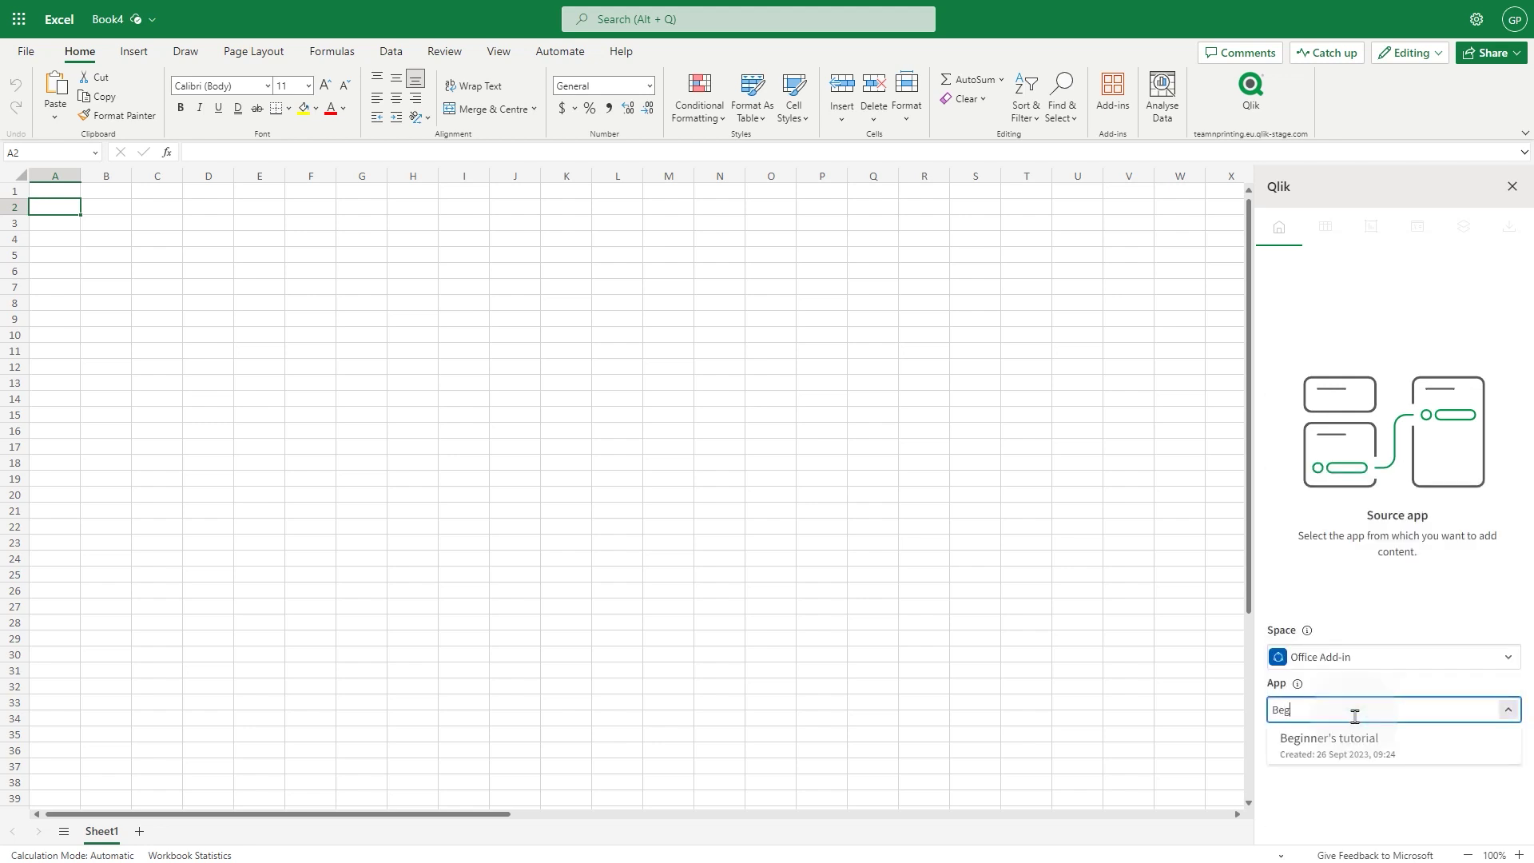
left_click(1367, 744)
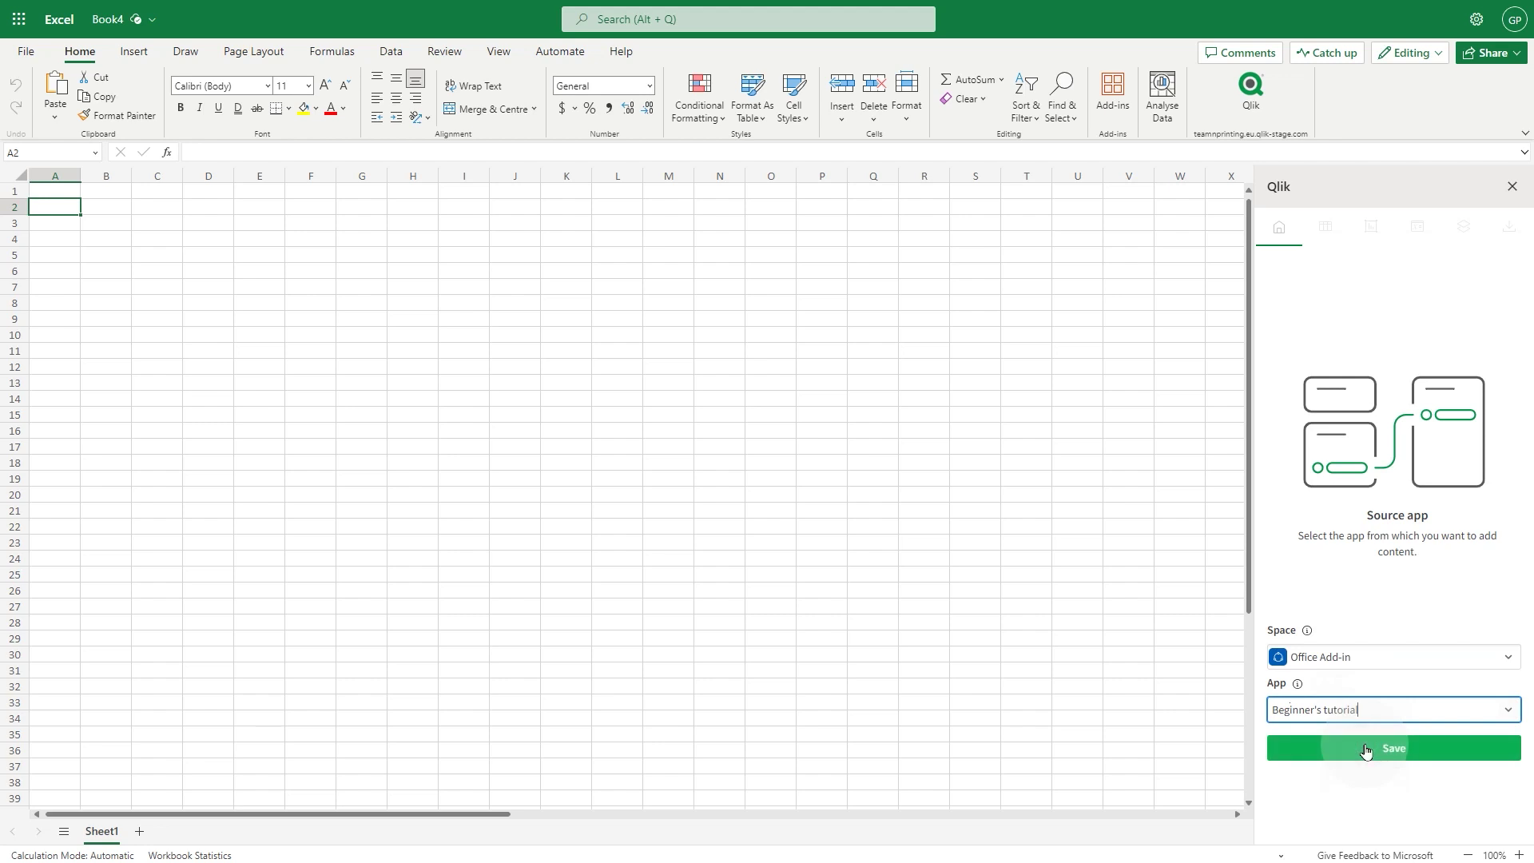
left_click(1408, 748)
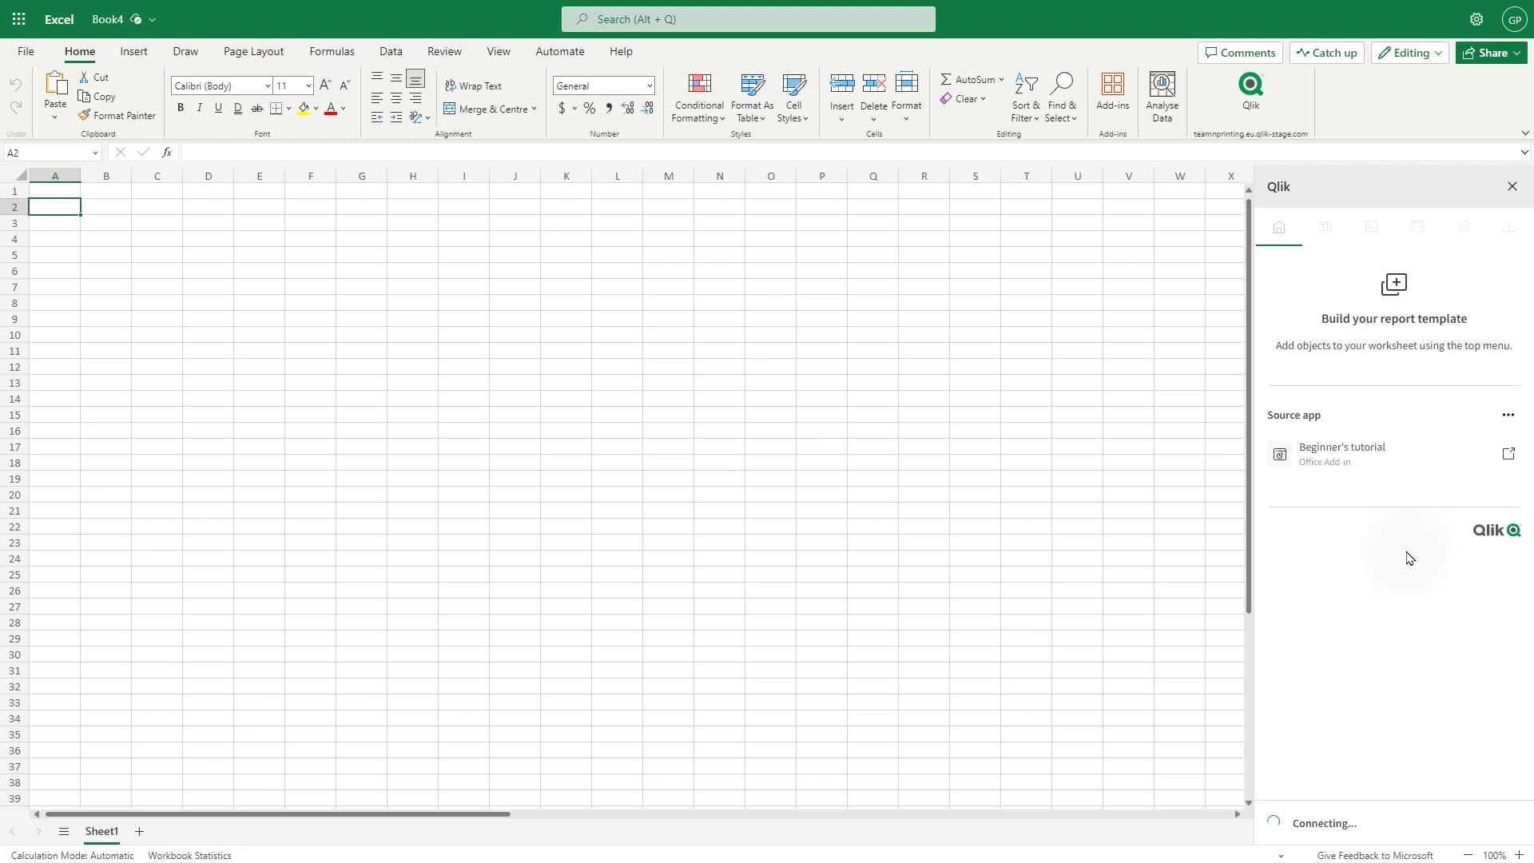
Step: Add the Sales per Region pie chart from the Dashboard sheet and place it with its upper-left corner near cell A5
left_click(1372, 228)
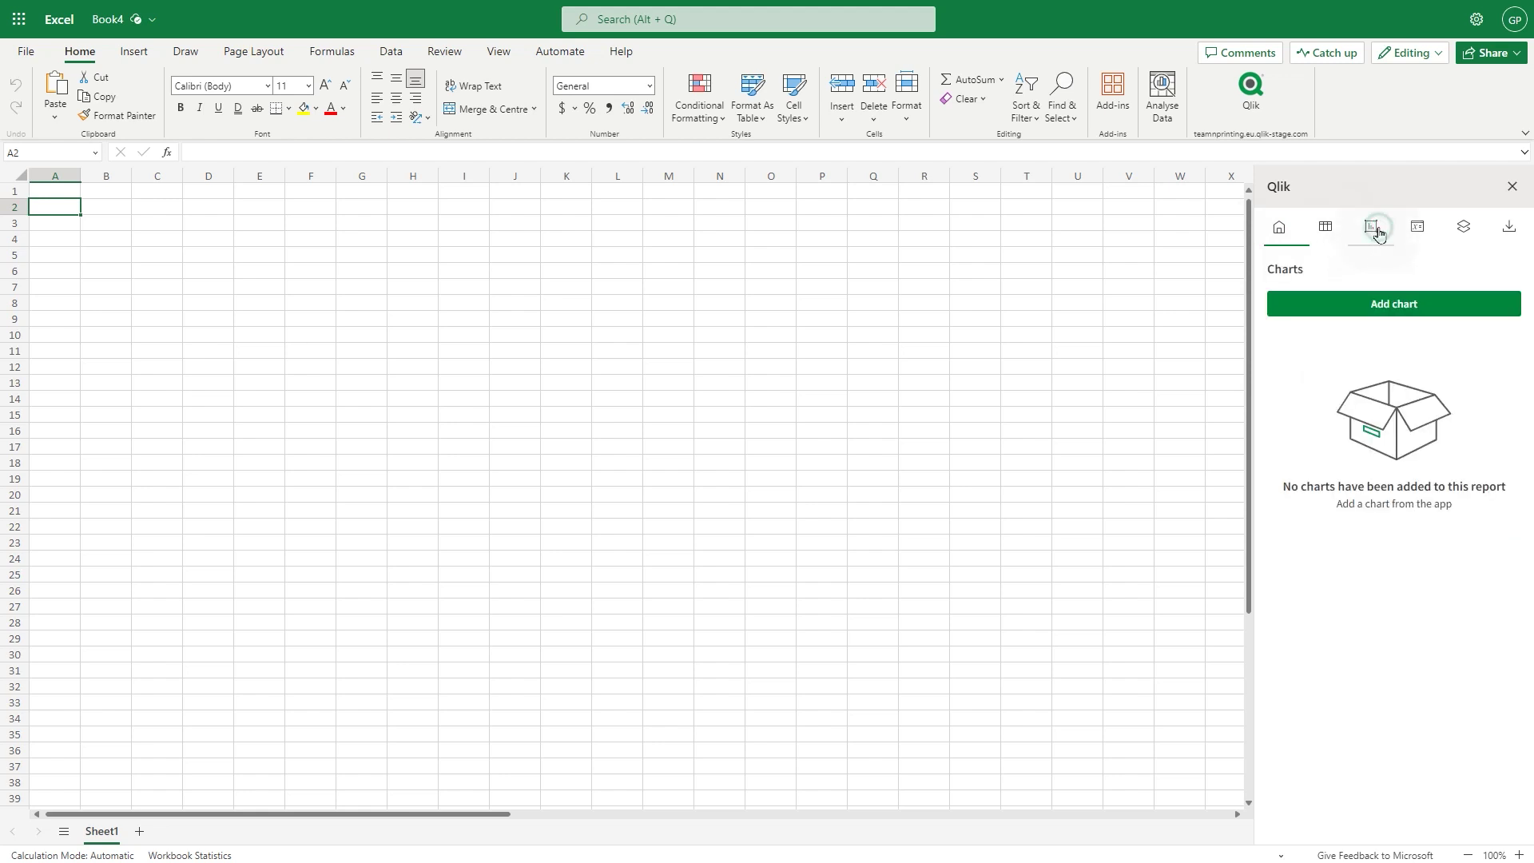
left_click(1302, 305)
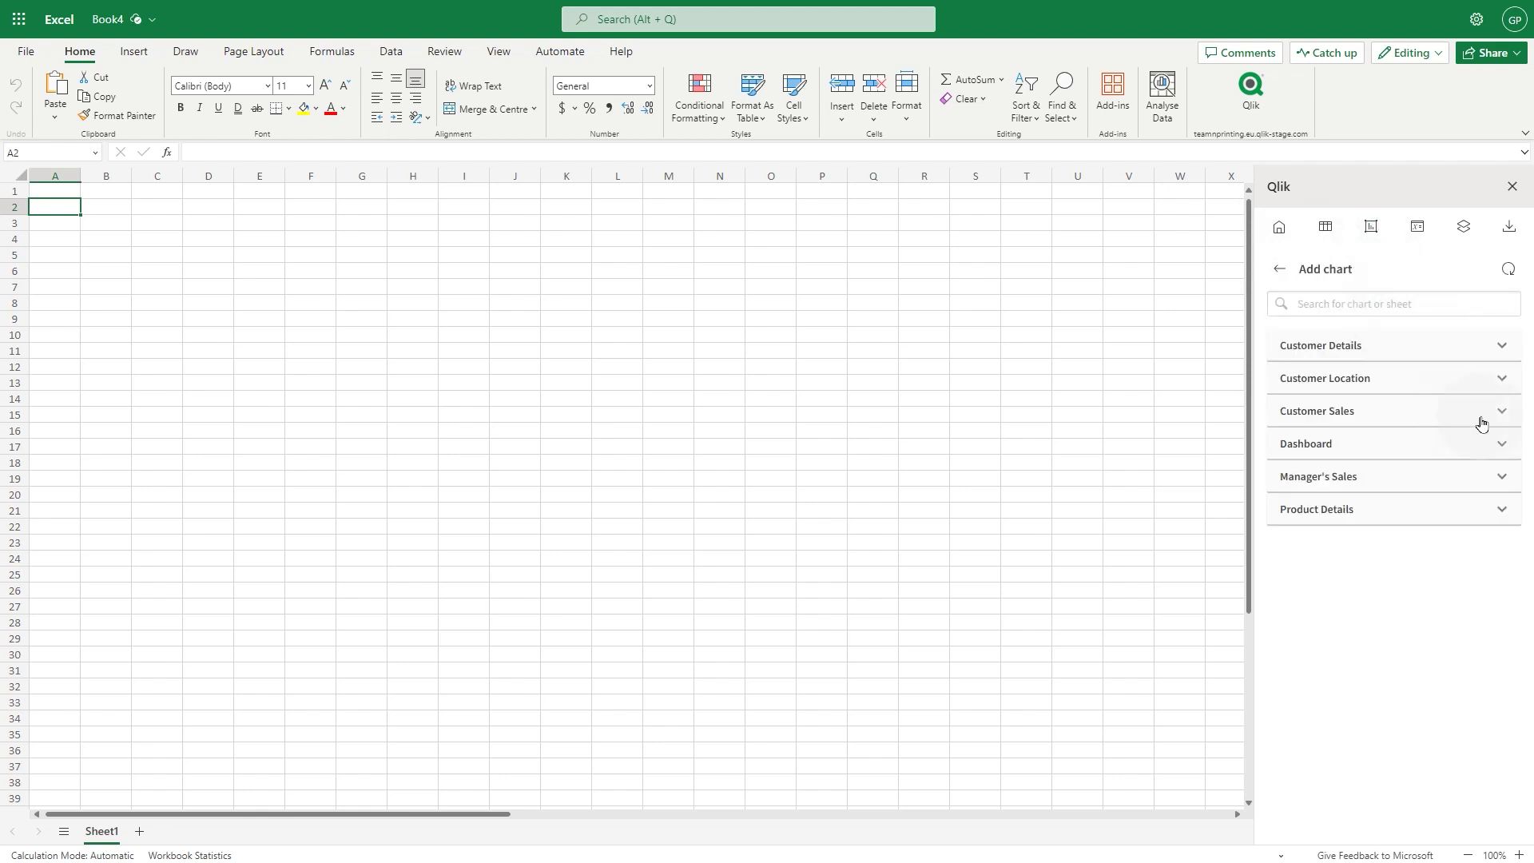
left_click(1505, 443)
left_click(1503, 609)
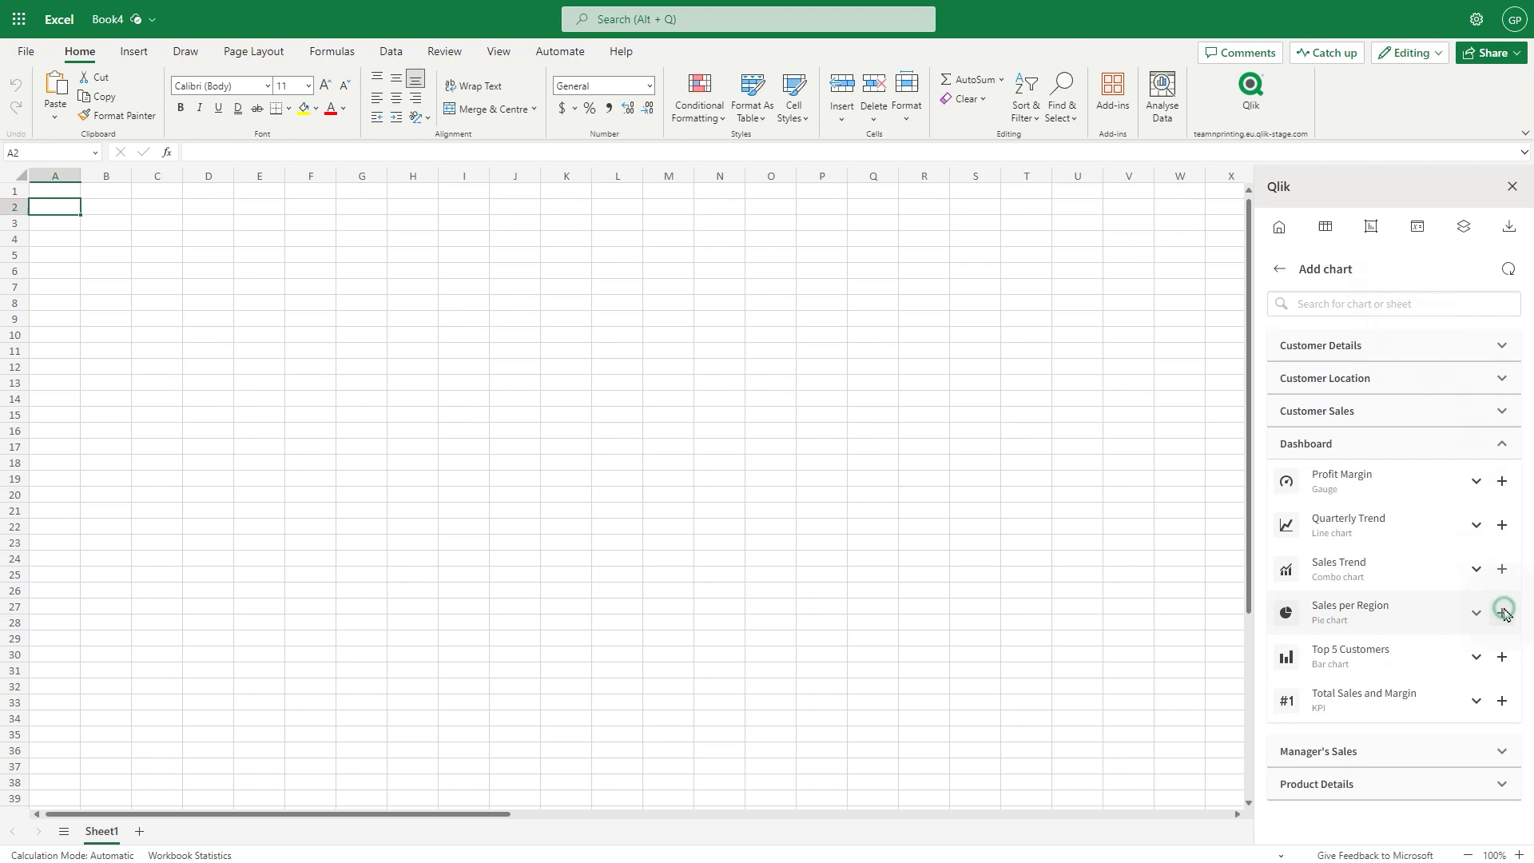
left_click(475, 395)
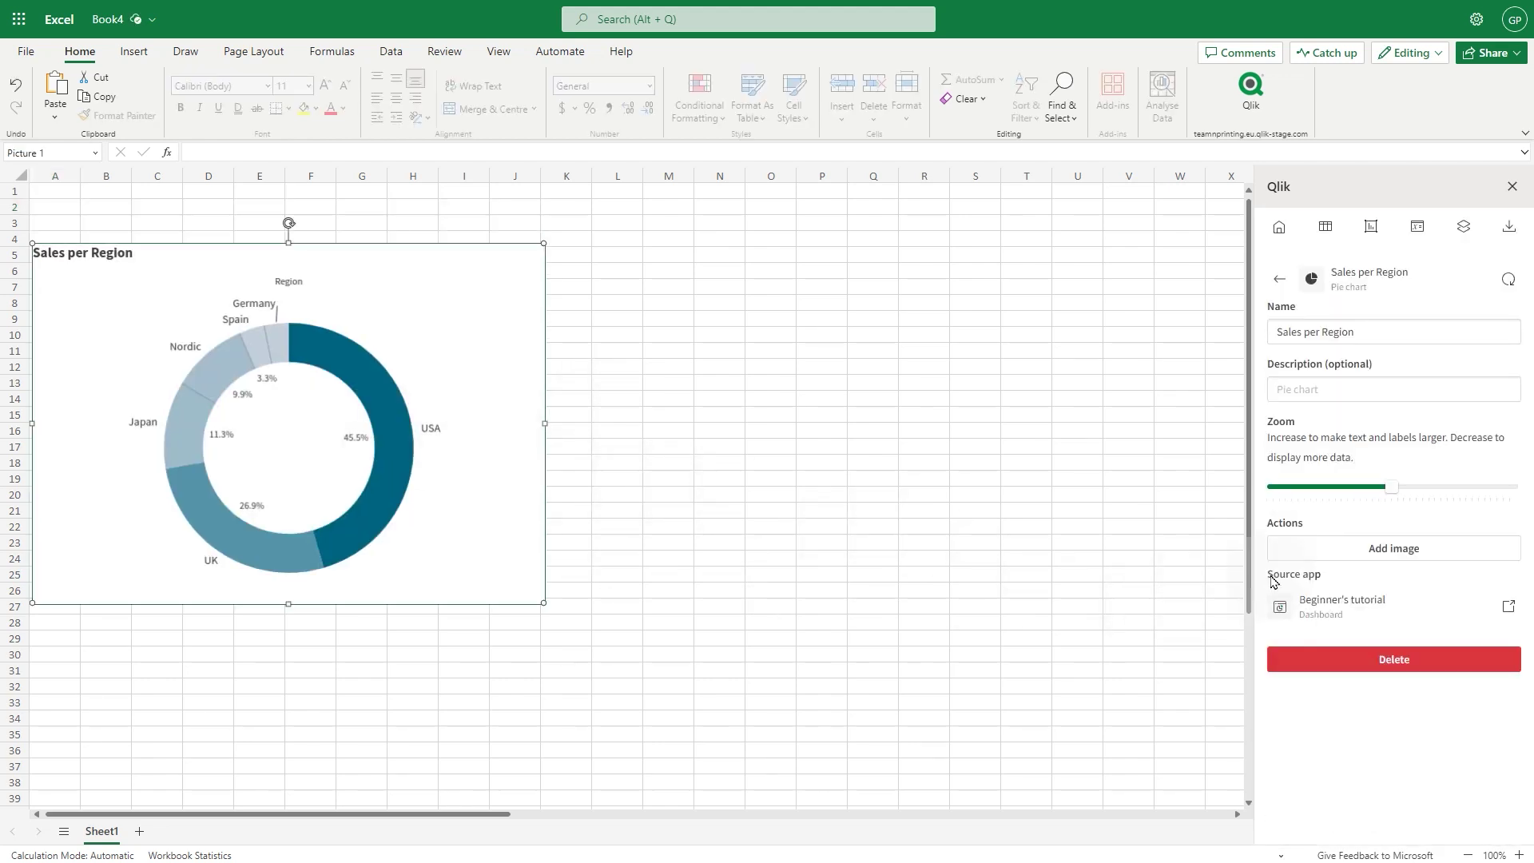
Step: Add the Quarterly Trend line chart from the Dashboard sheet and place it beside the Sales per Region chart
left_click(1374, 226)
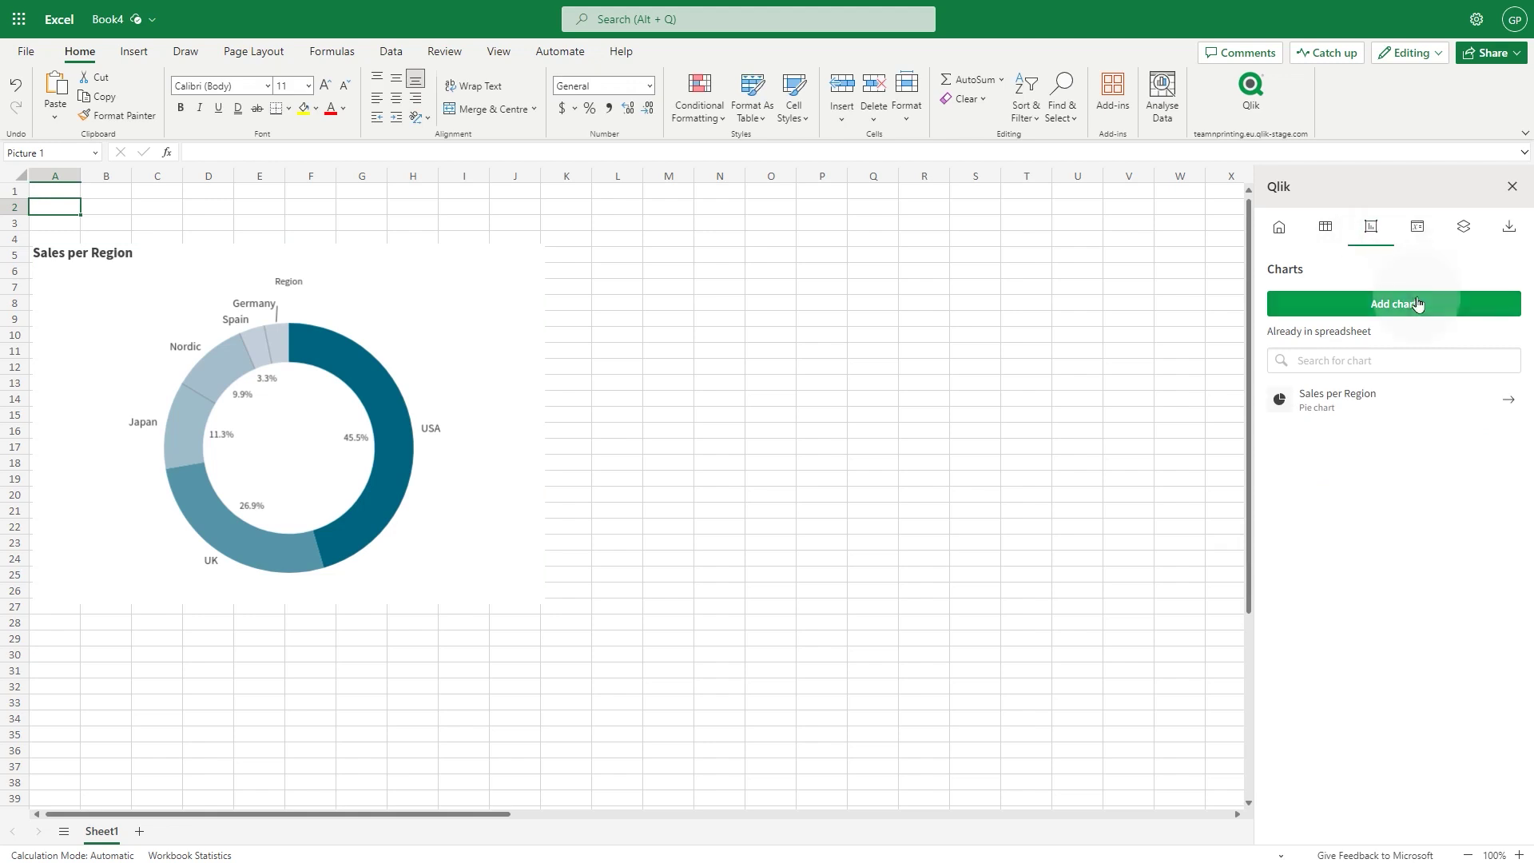
left_click(1390, 302)
left_click(1418, 533)
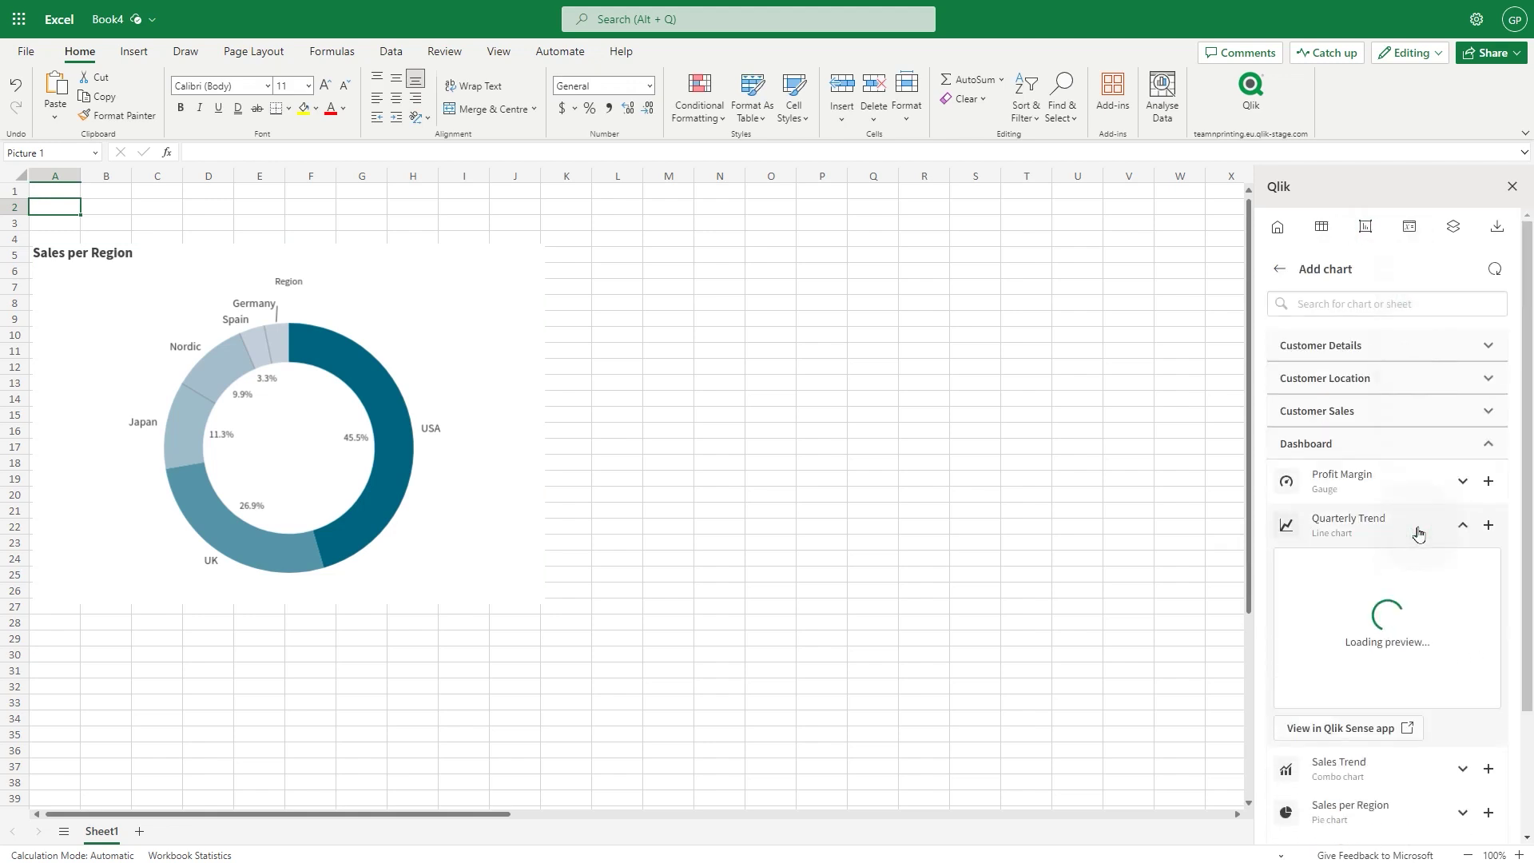
left_click(1493, 526)
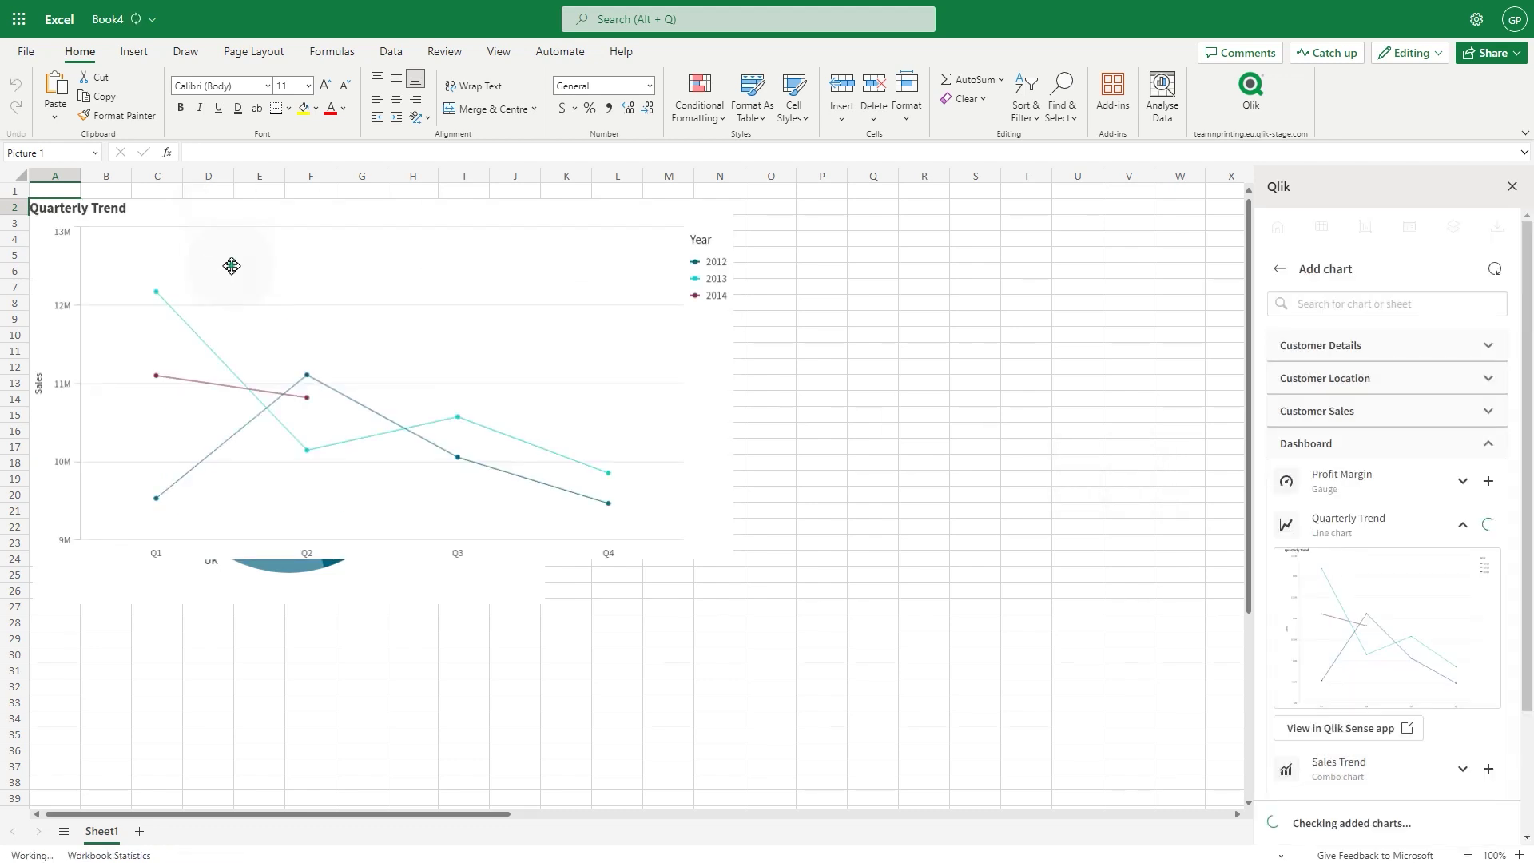
left_click_drag(827, 362, 610, 314)
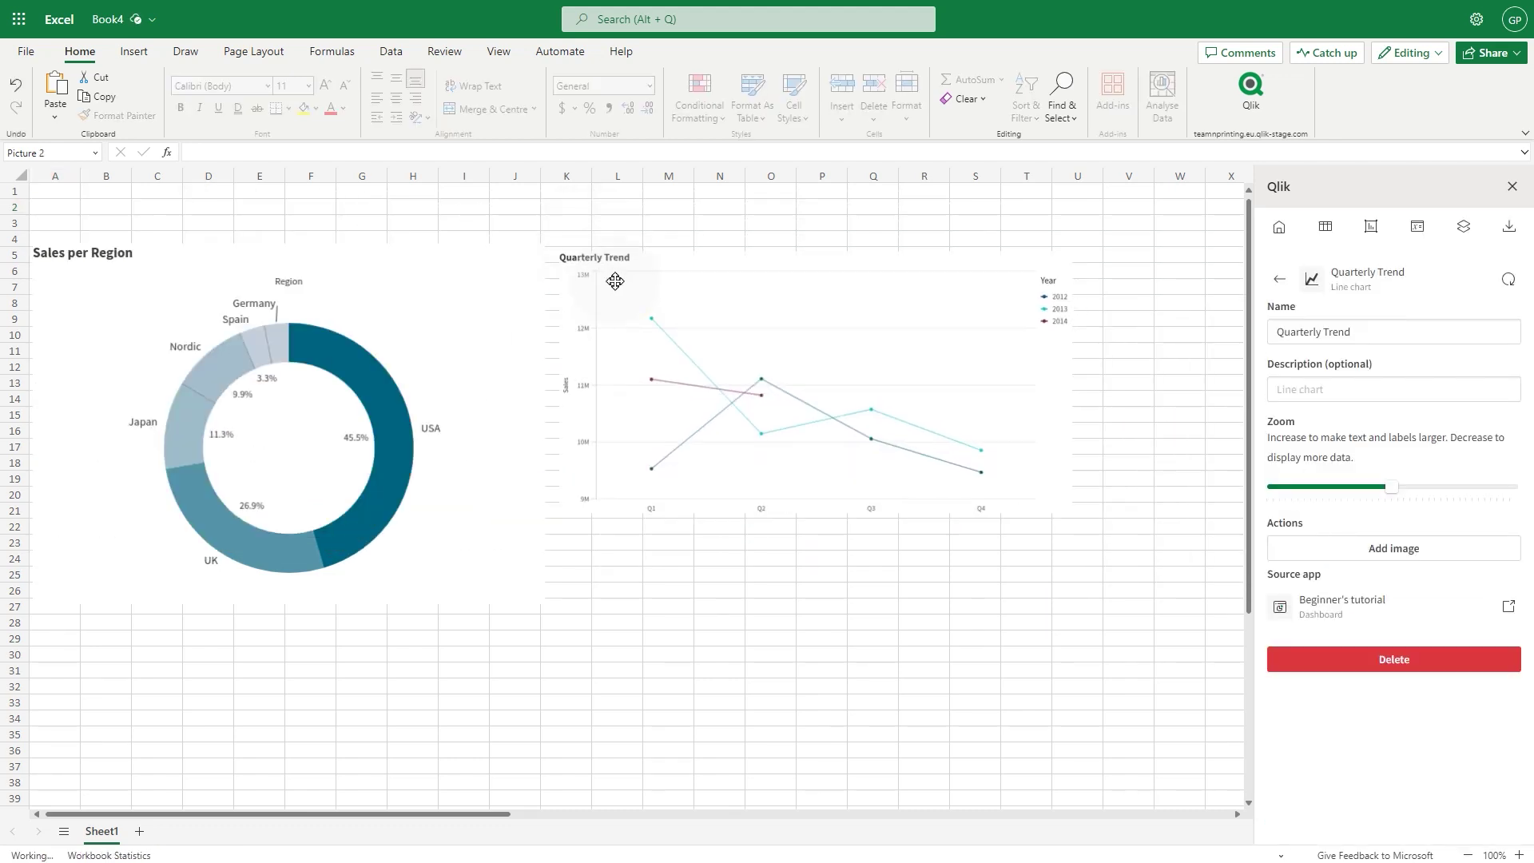
Step: Shrink the Sales per Region chart to end around row 22 and move the Quarterly Trend chart into line beside it
left_click(538, 481)
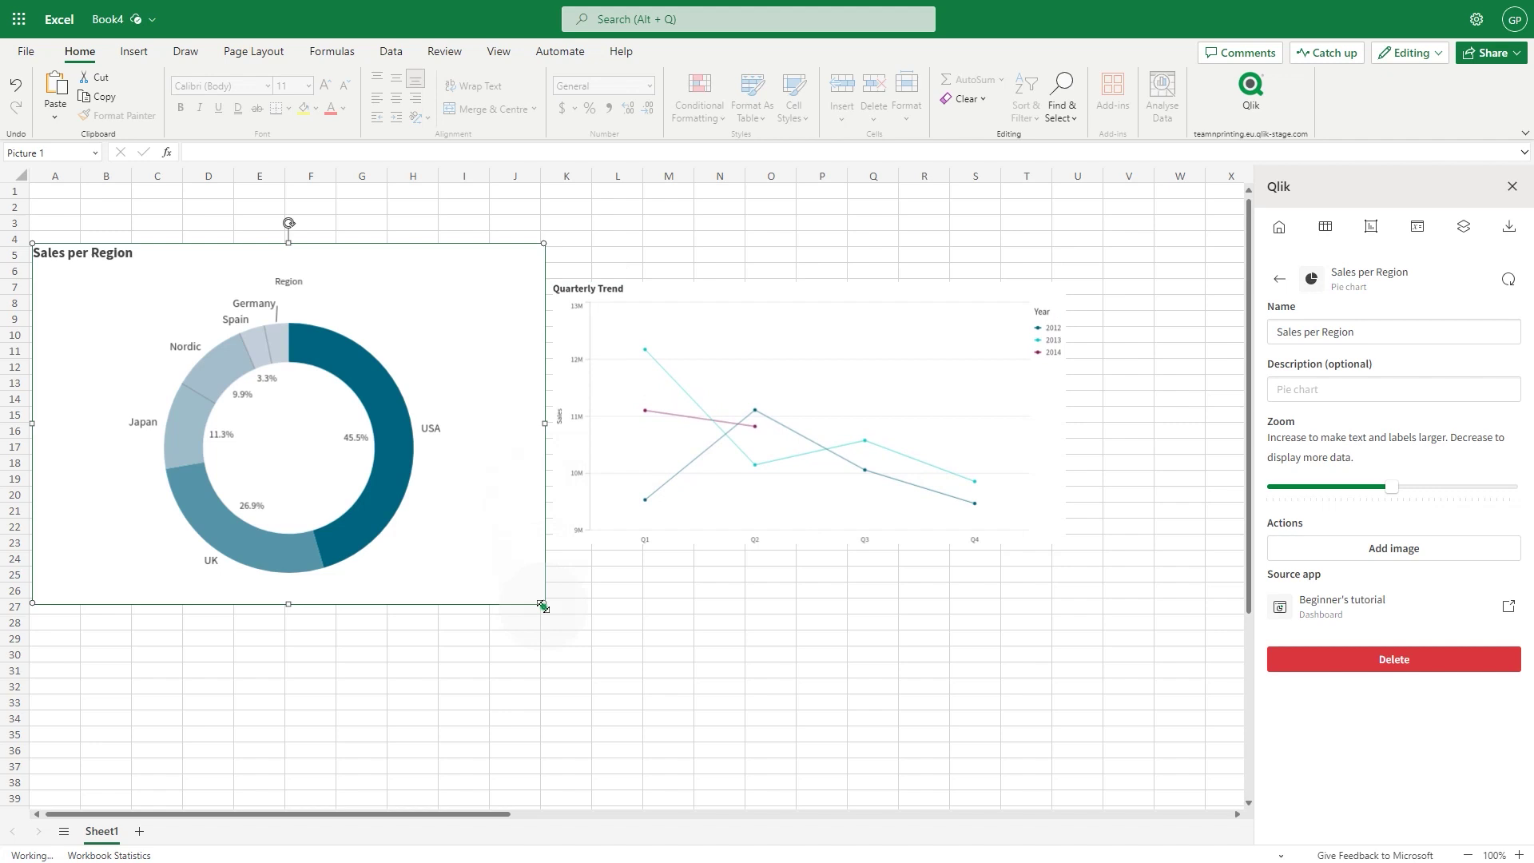
left_click_drag(544, 603, 442, 533)
left_click_drag(692, 483, 637, 452)
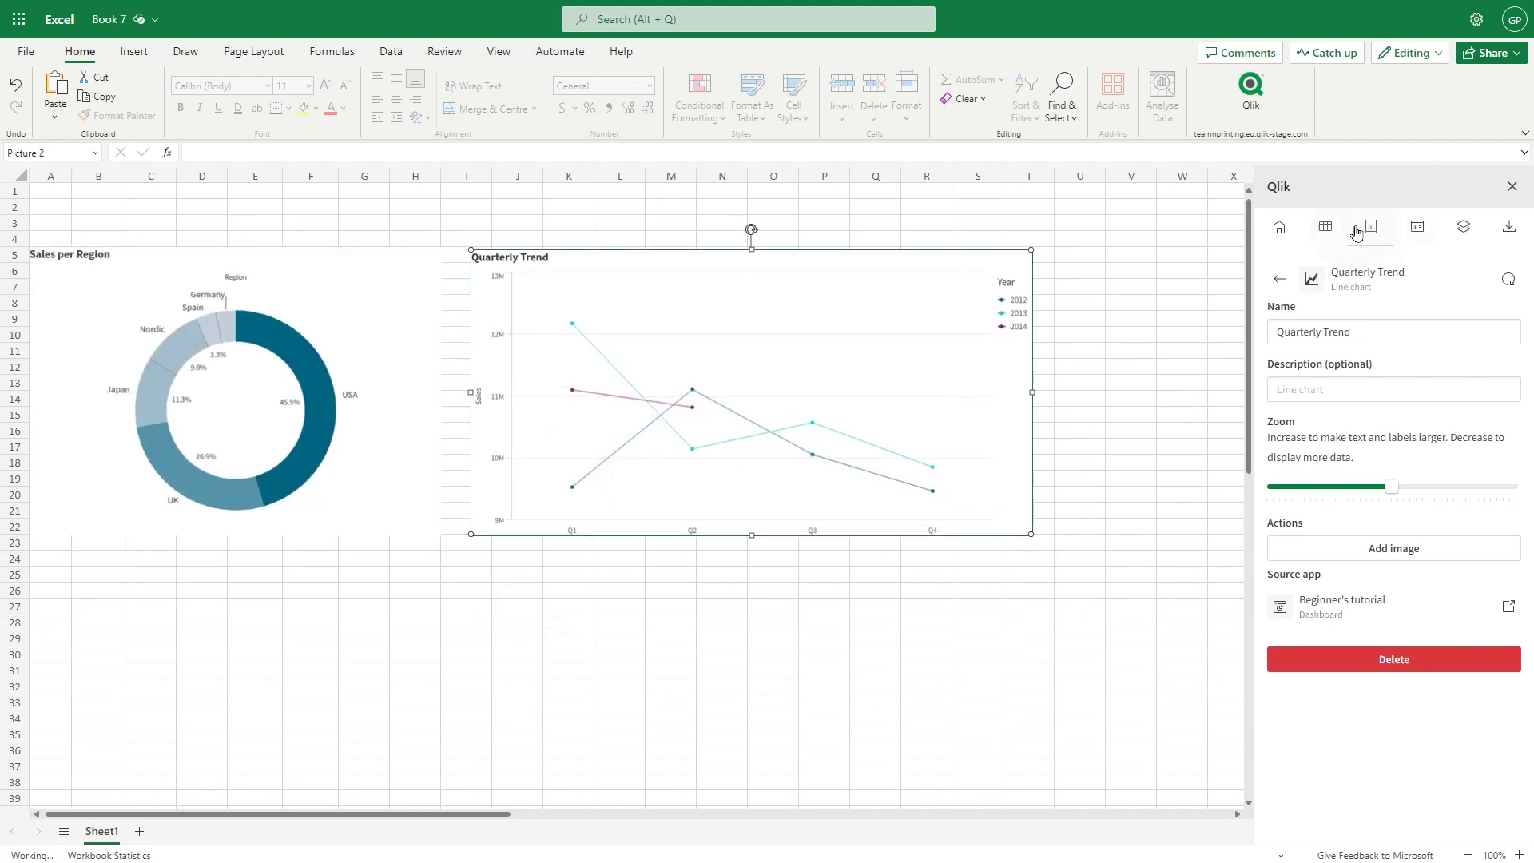
Step: Insert all columns of the Top 10 Customer Sales and Margin chart from Customer Sales at cell A25 as individual columns
left_click(1325, 227)
left_click(1361, 312)
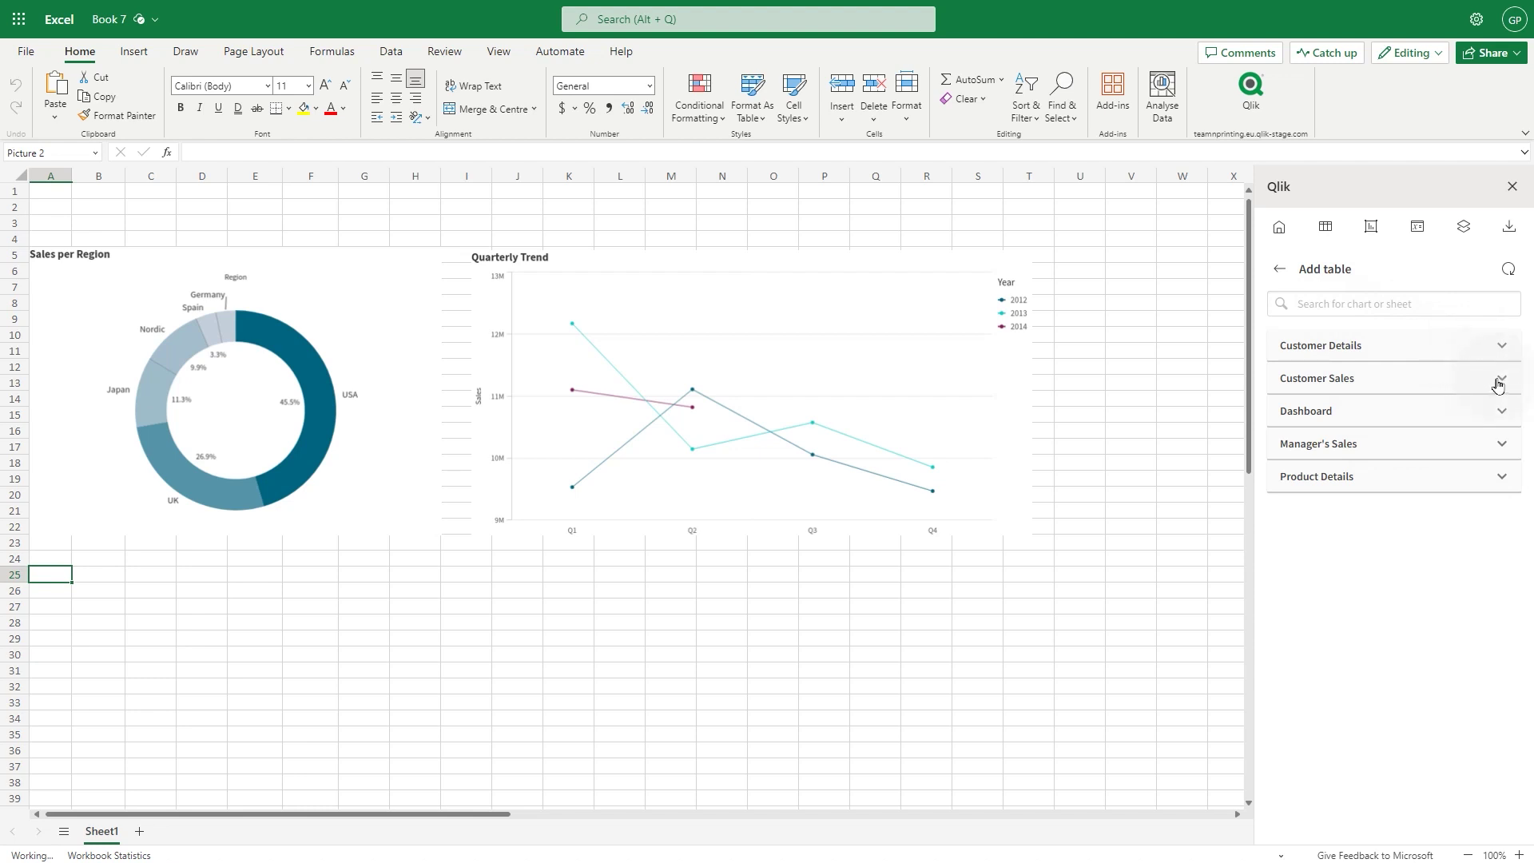
left_click(1498, 382)
left_click(1503, 468)
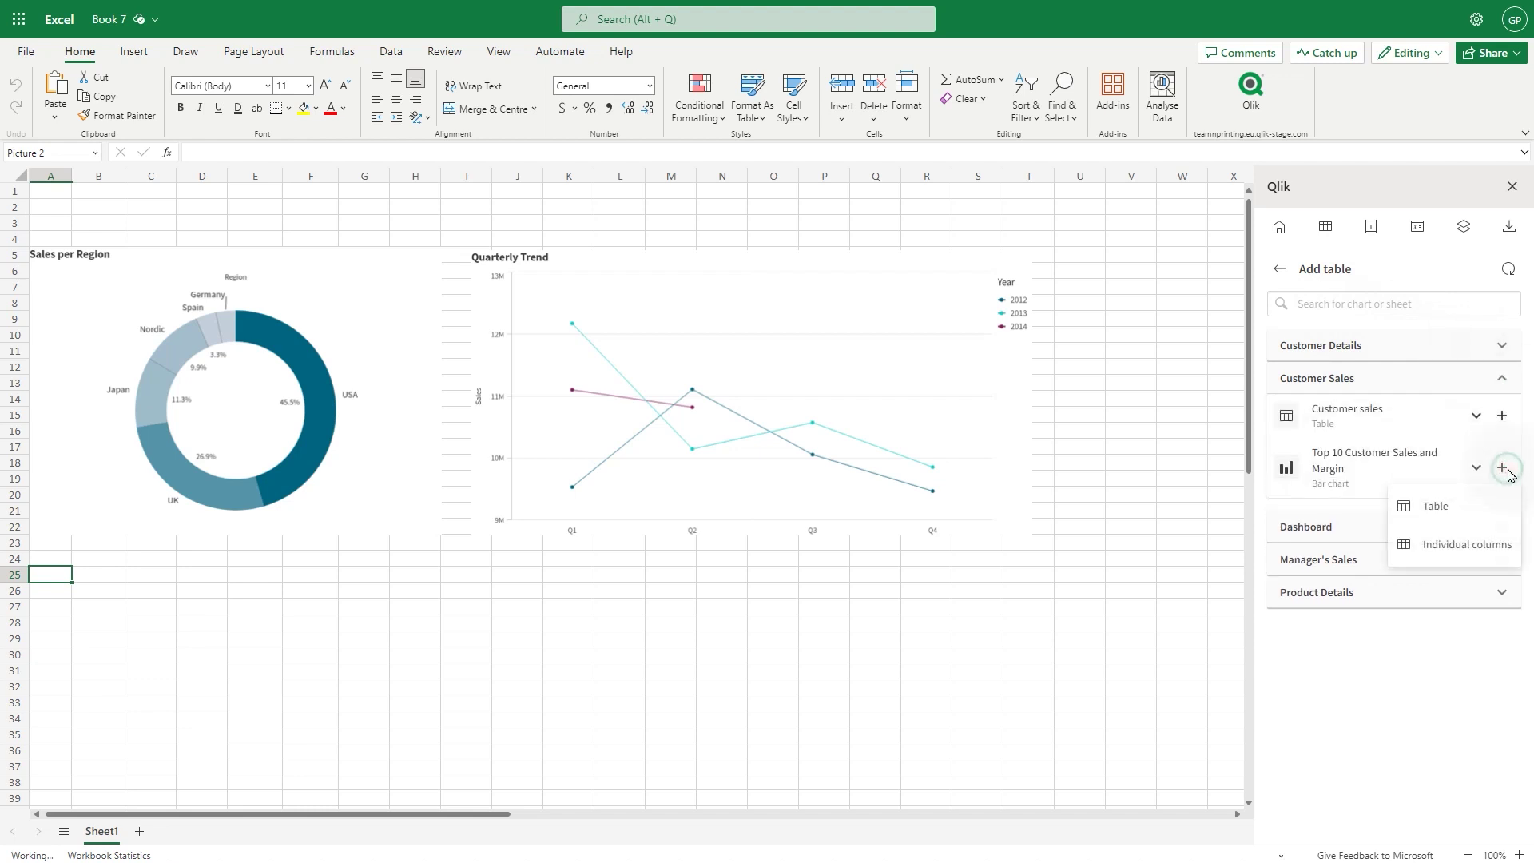
left_click(1491, 547)
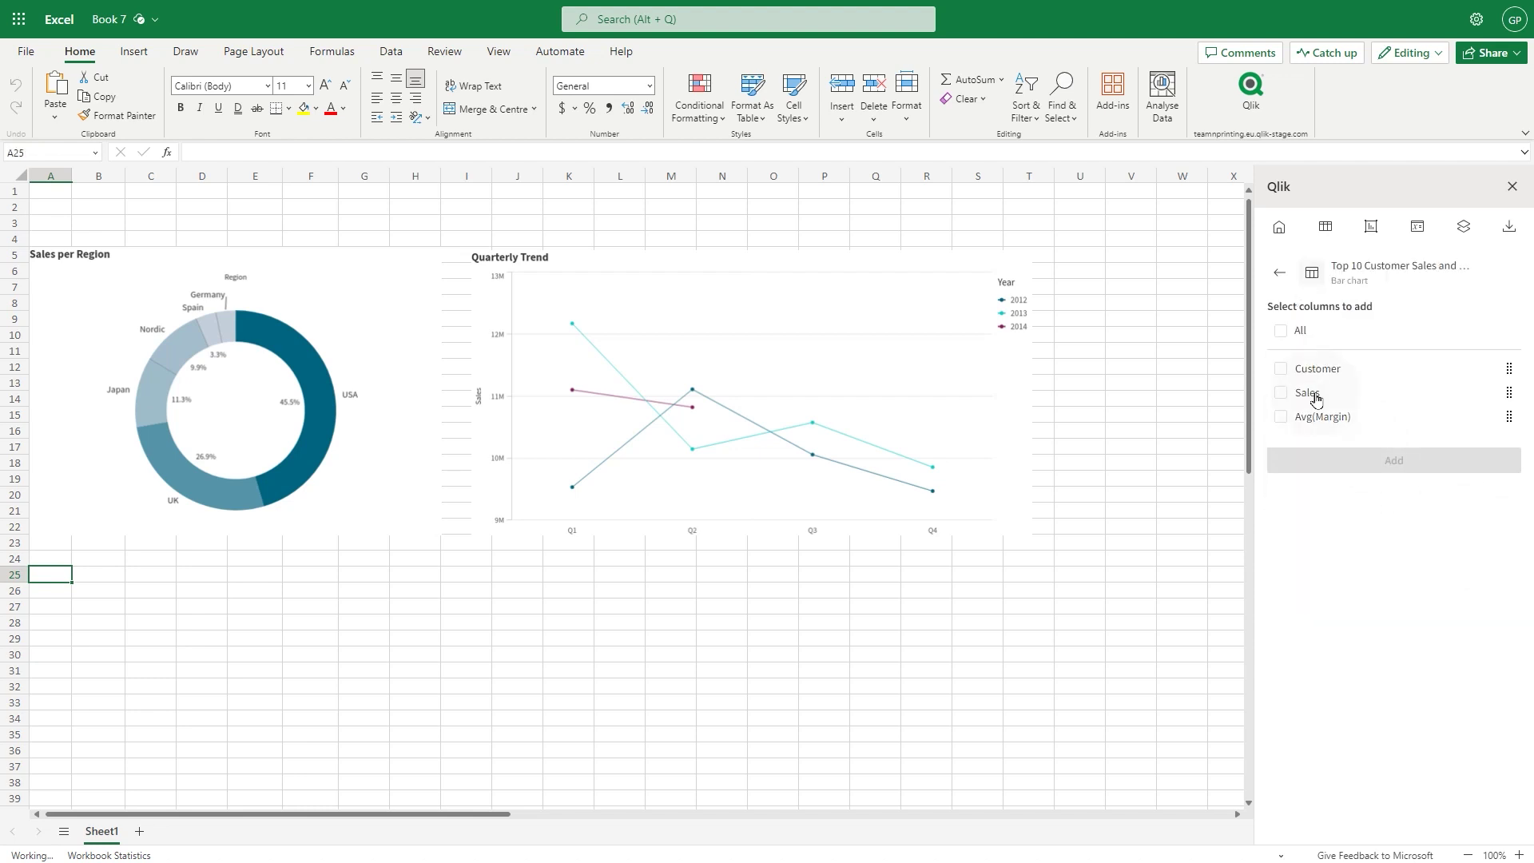
left_click(1281, 336)
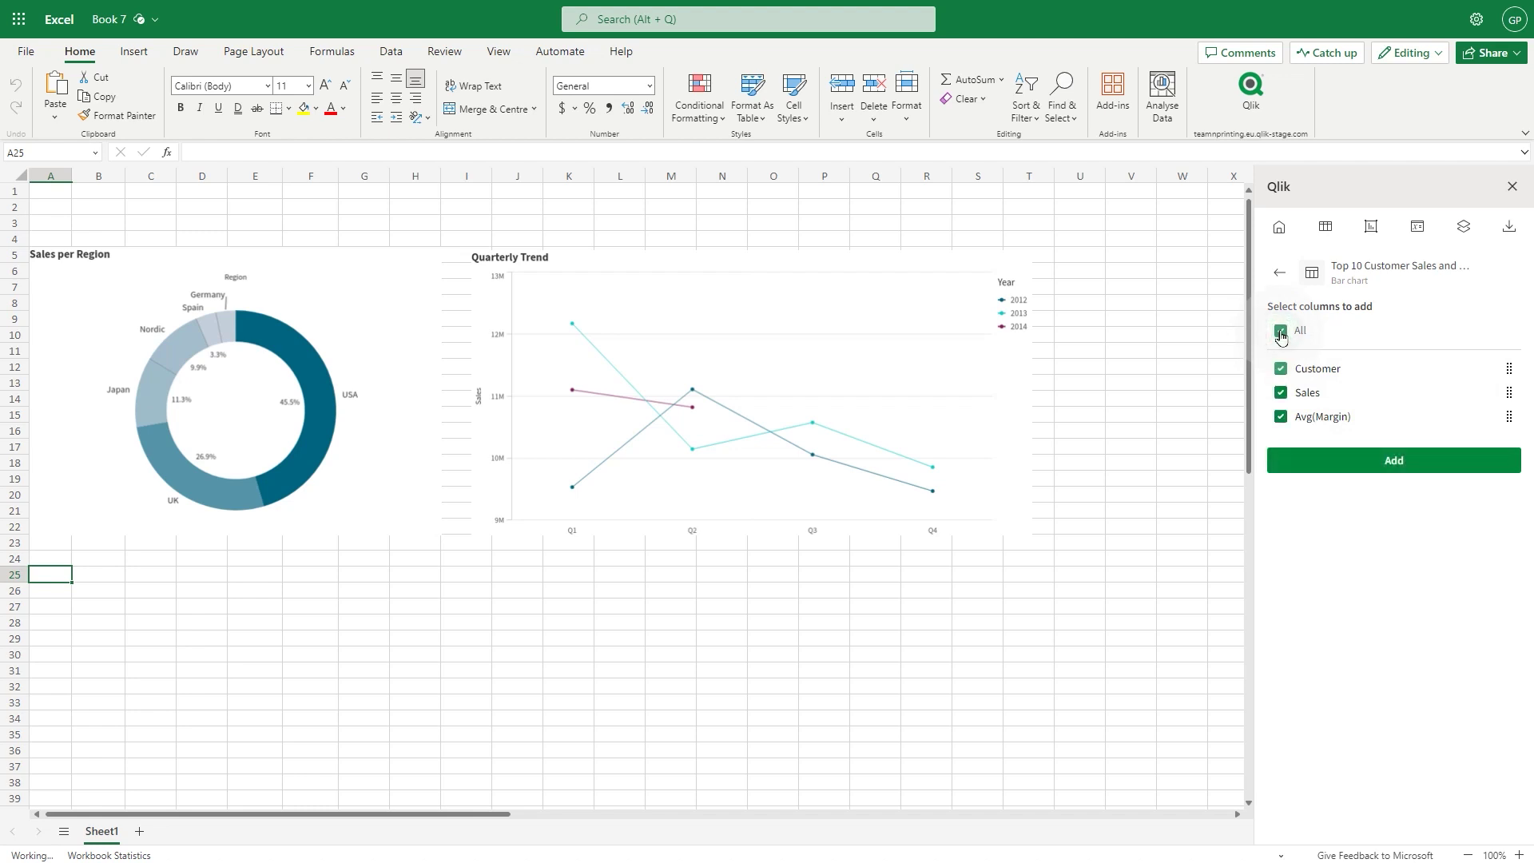
left_click(1421, 463)
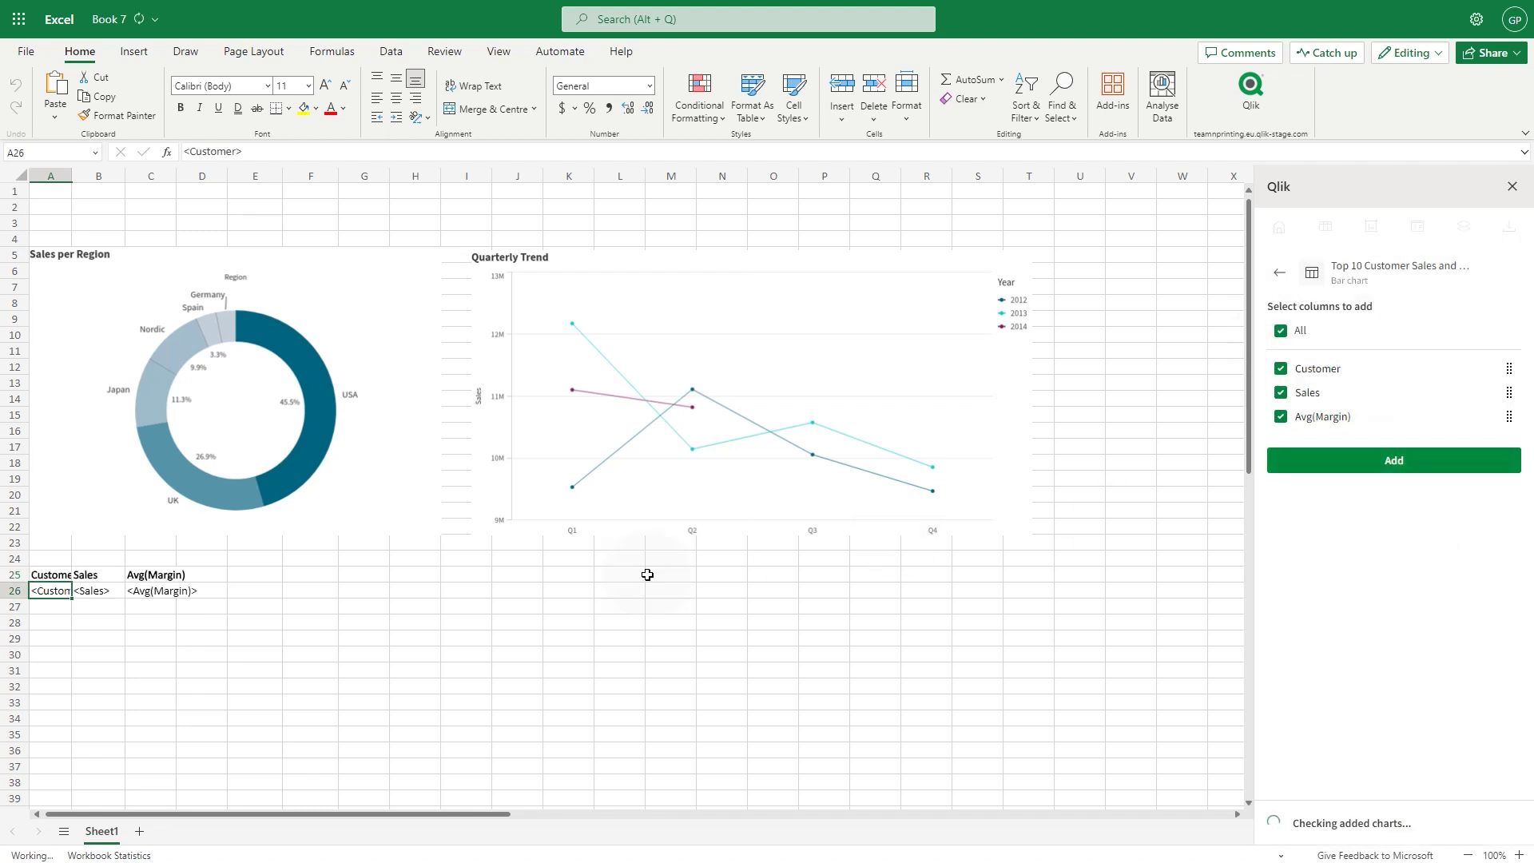
Step: Format A25:C27 as a table in a blue medium style and add the <deleterow> tag in cell A27
left_click_drag(48, 576, 163, 609)
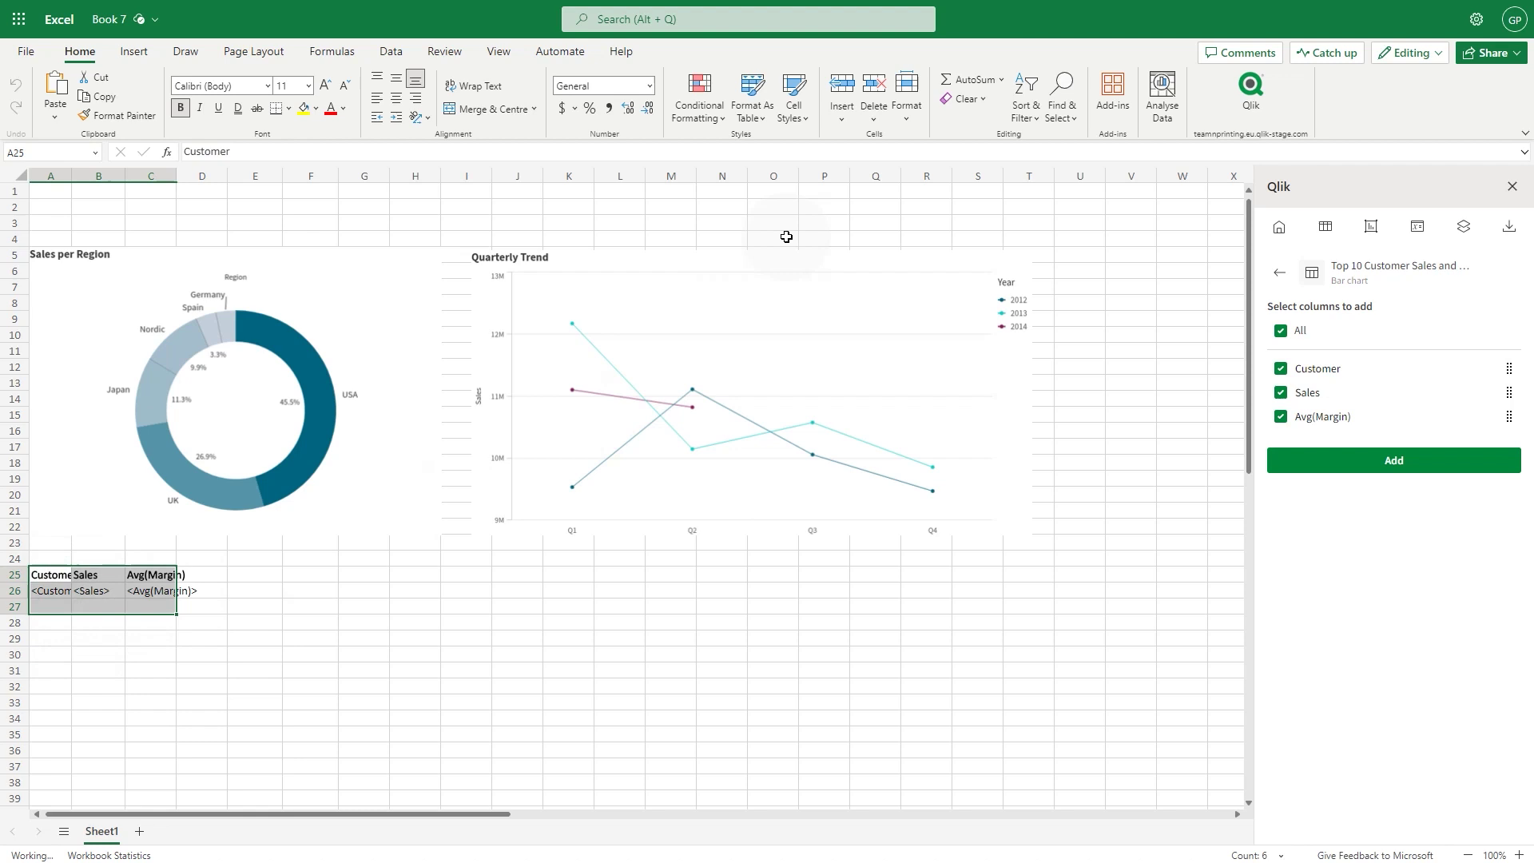
left_click(751, 94)
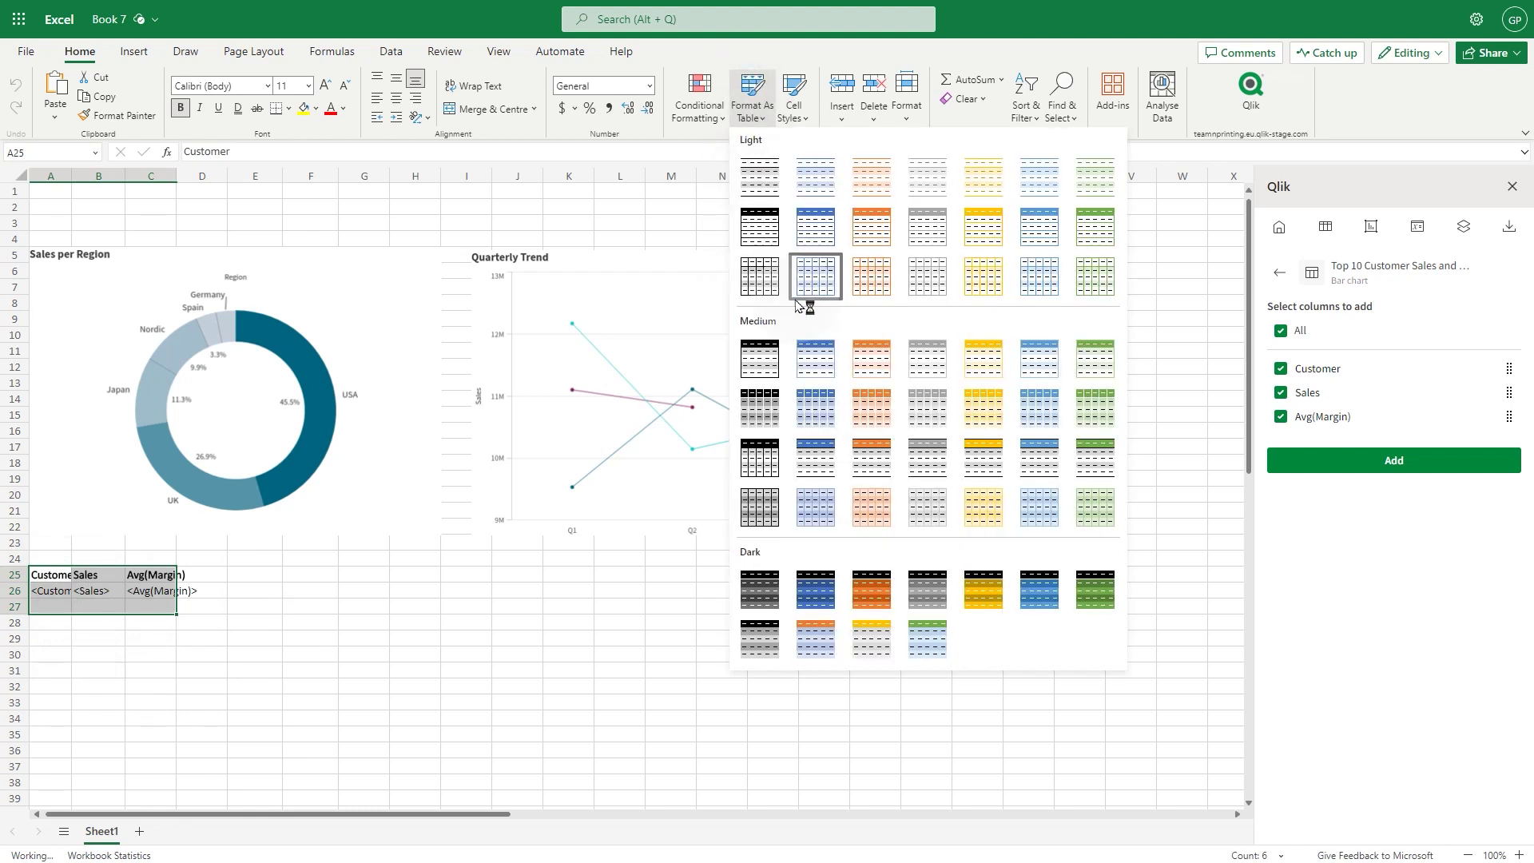
left_click(813, 350)
left_click(830, 477)
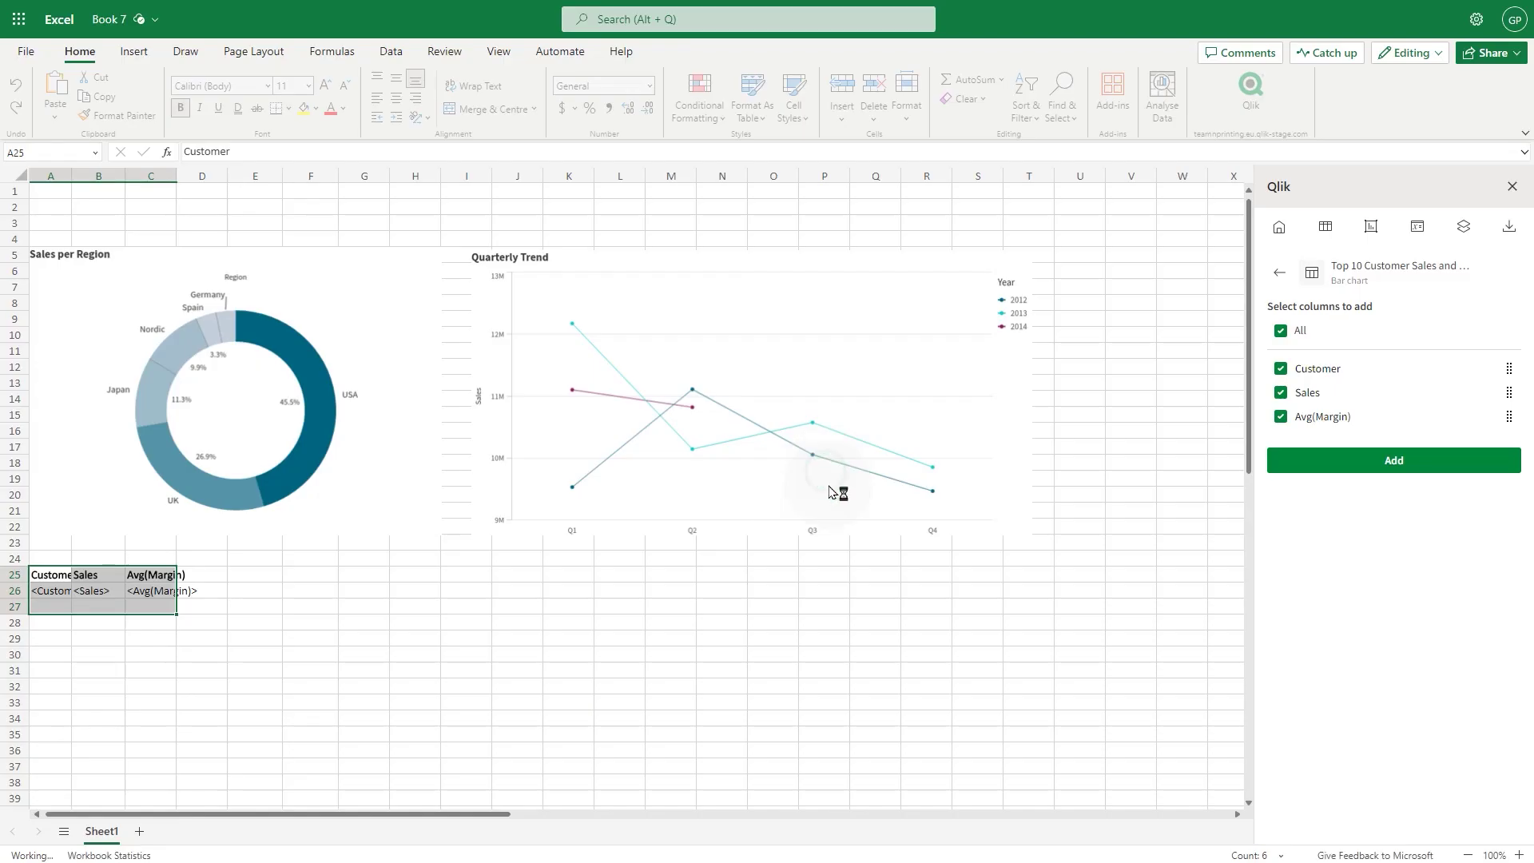
left_click(80, 606)
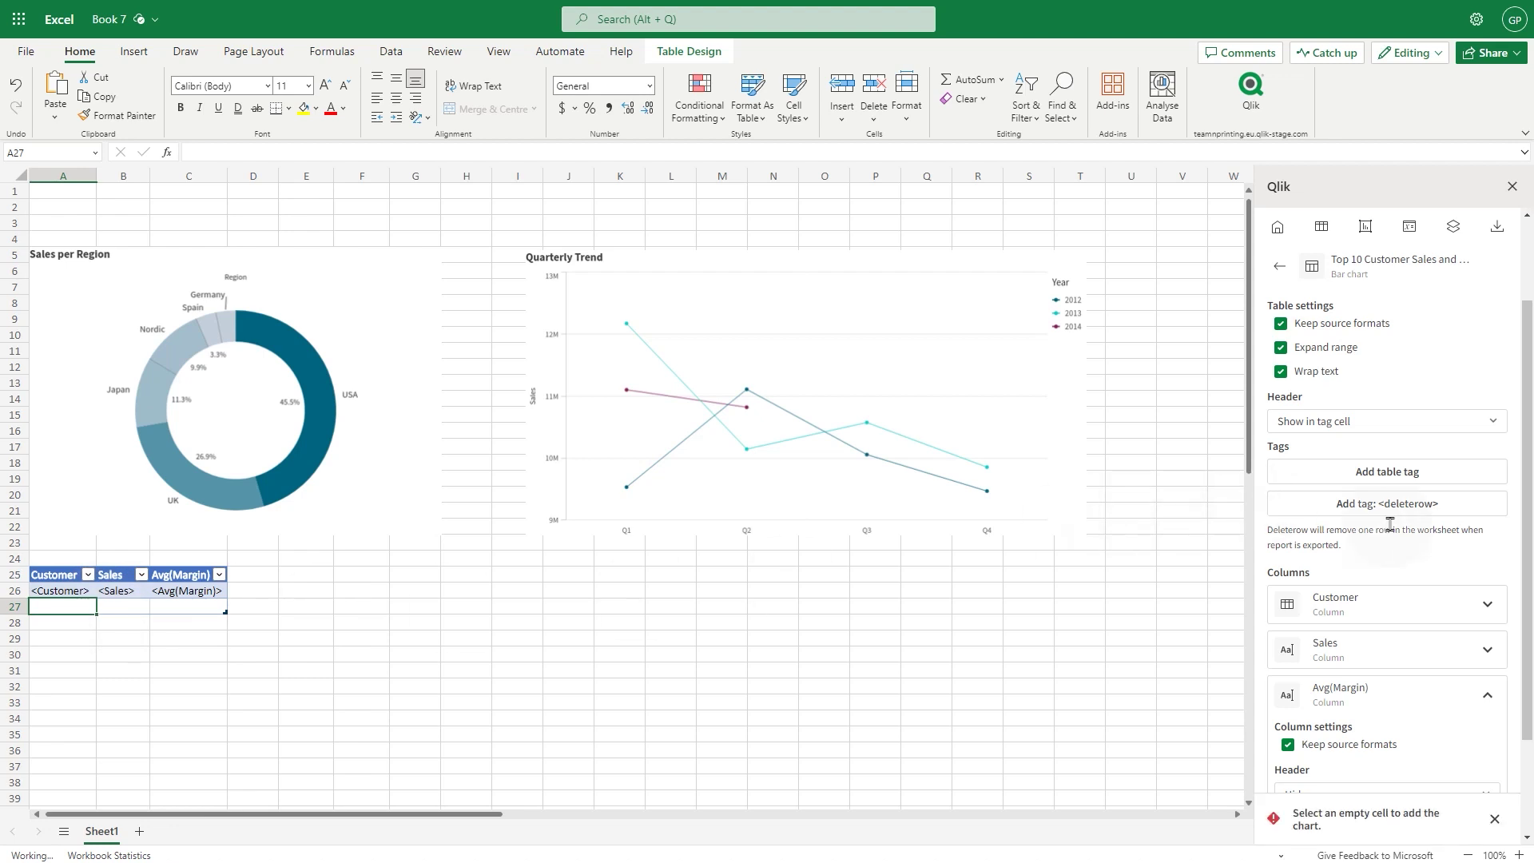
left_click(1413, 505)
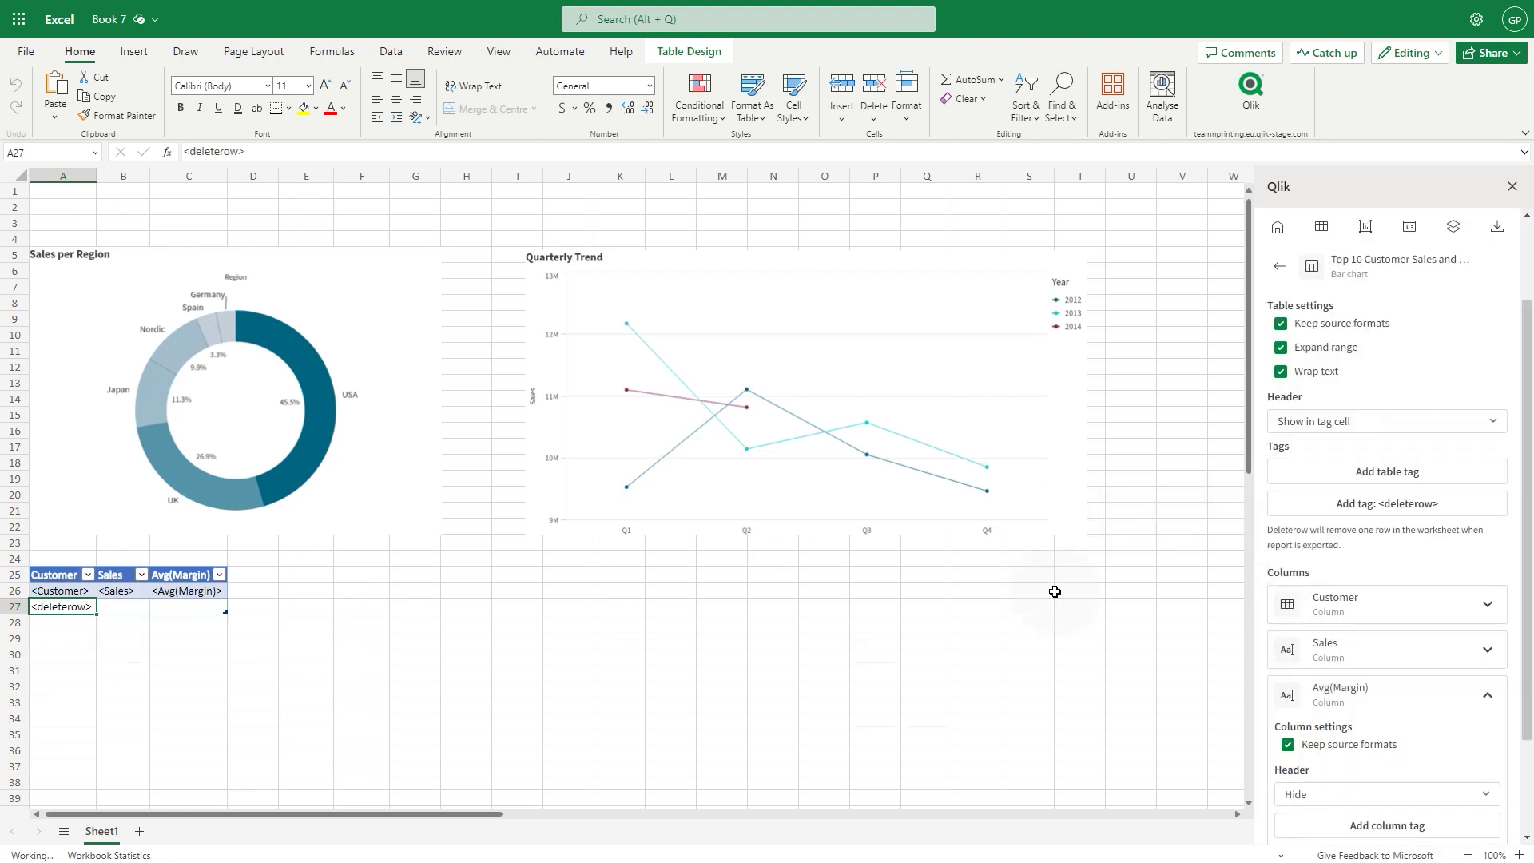
Step: Add a Product Group level at cell A1, including the Product Group field
left_click(1450, 231)
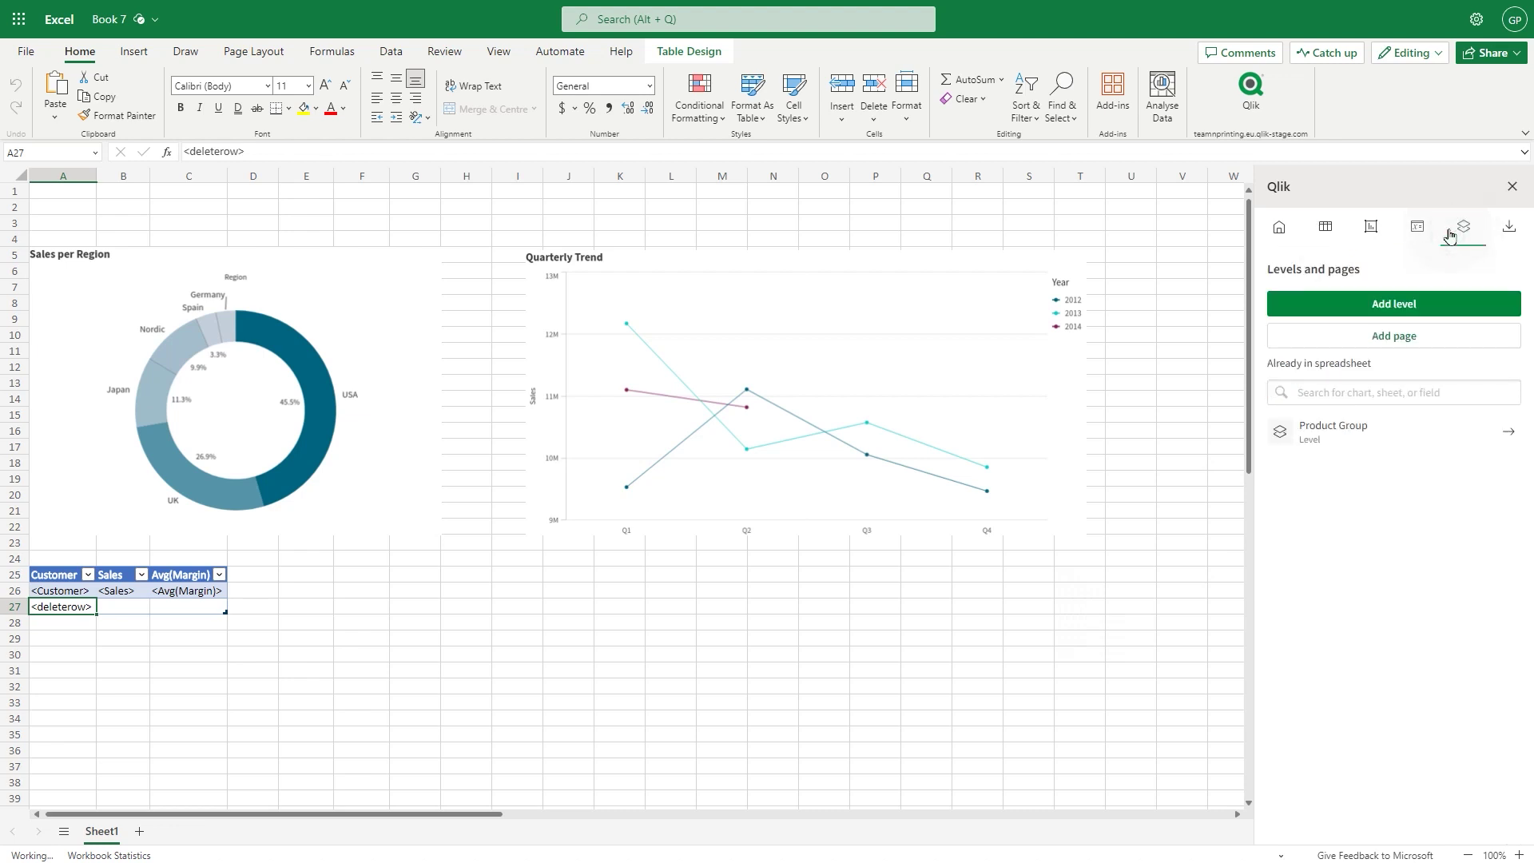
left_click(1404, 303)
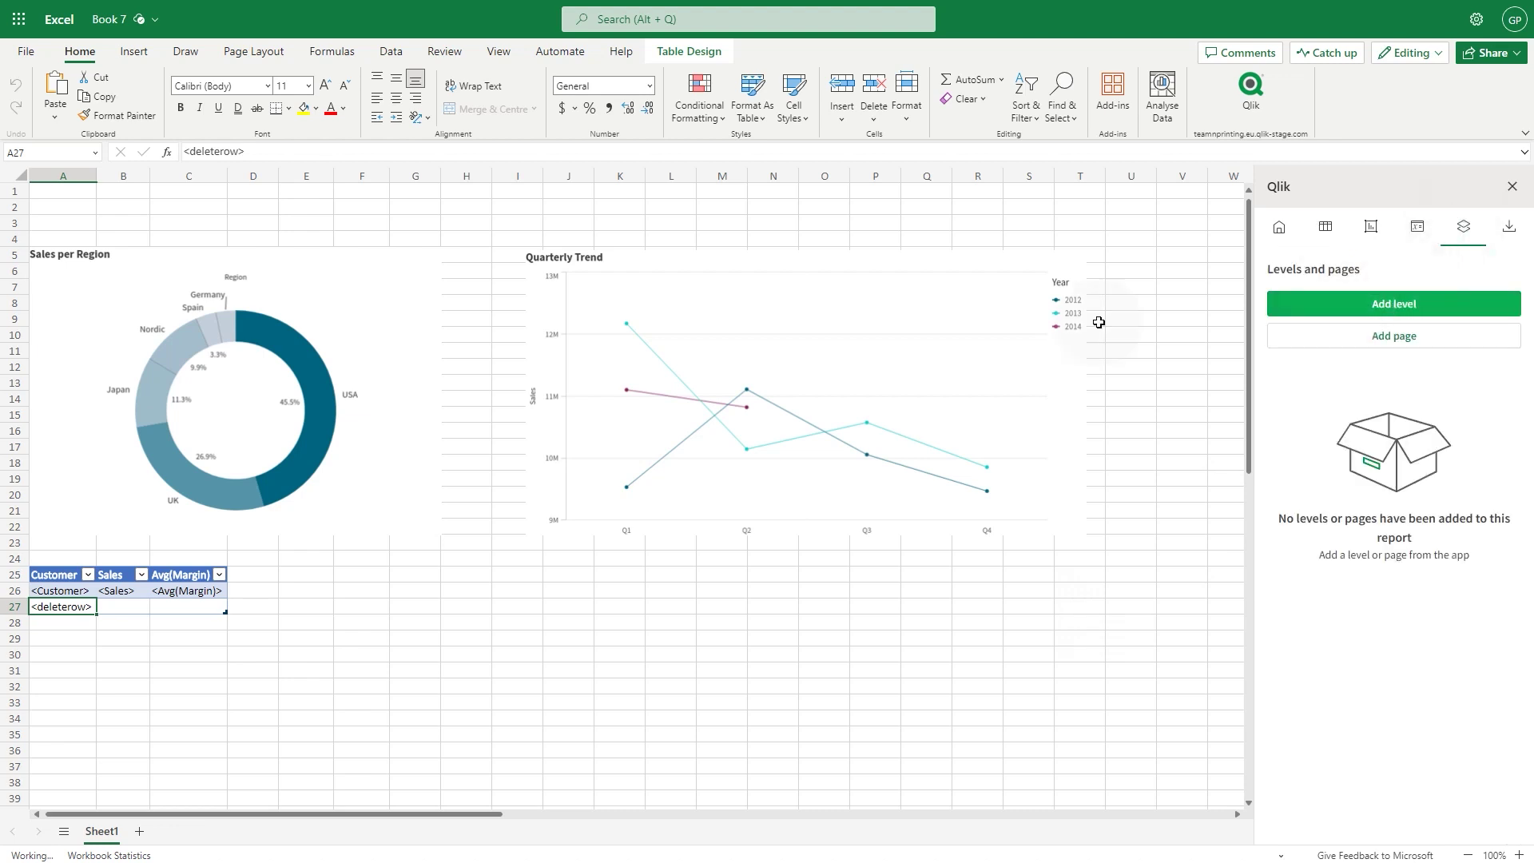
left_click(78, 194)
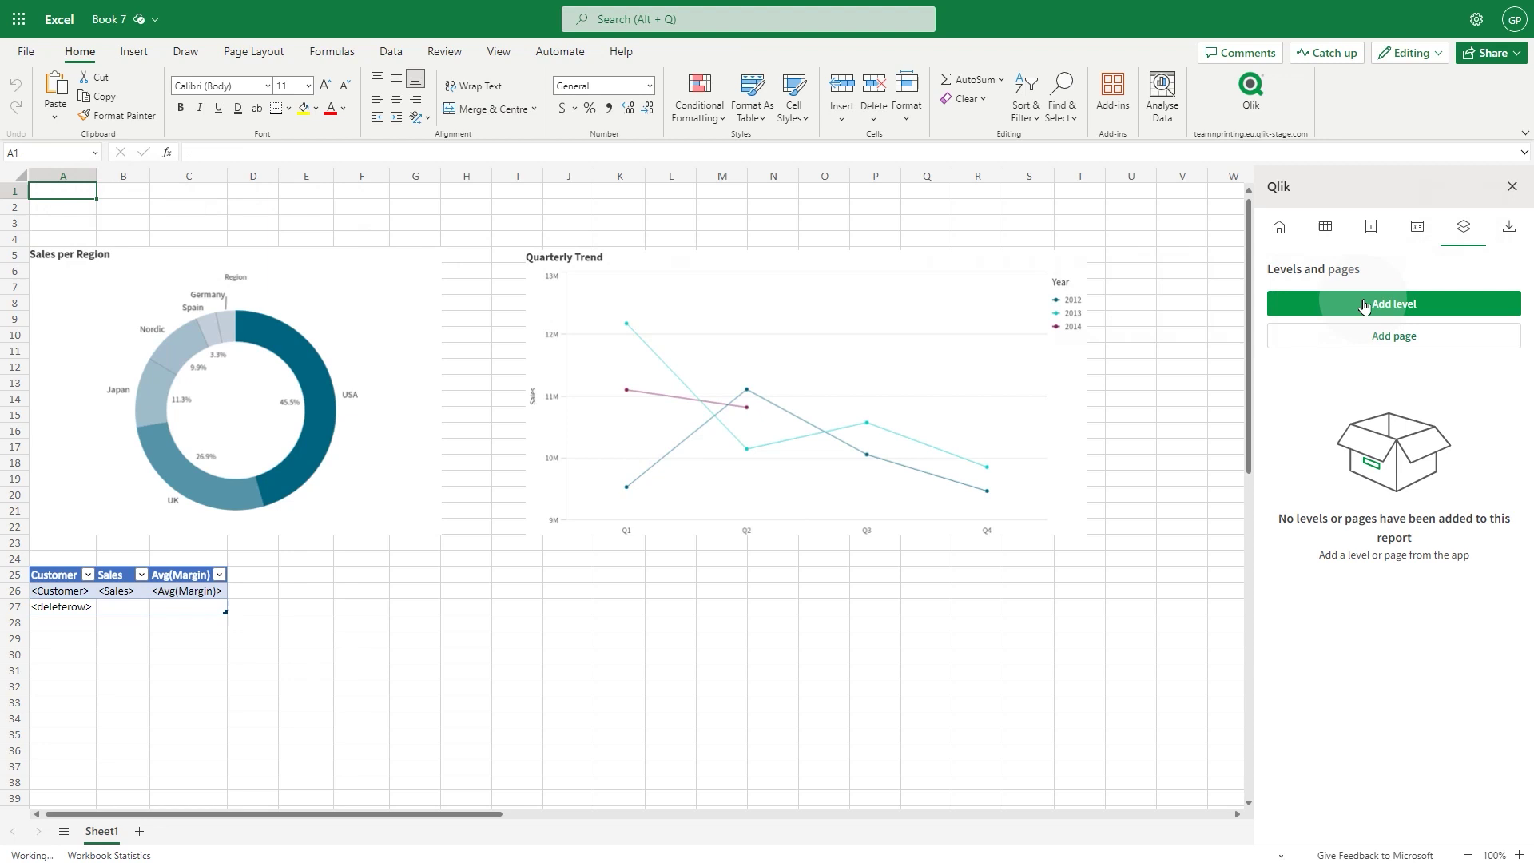
left_click(1422, 304)
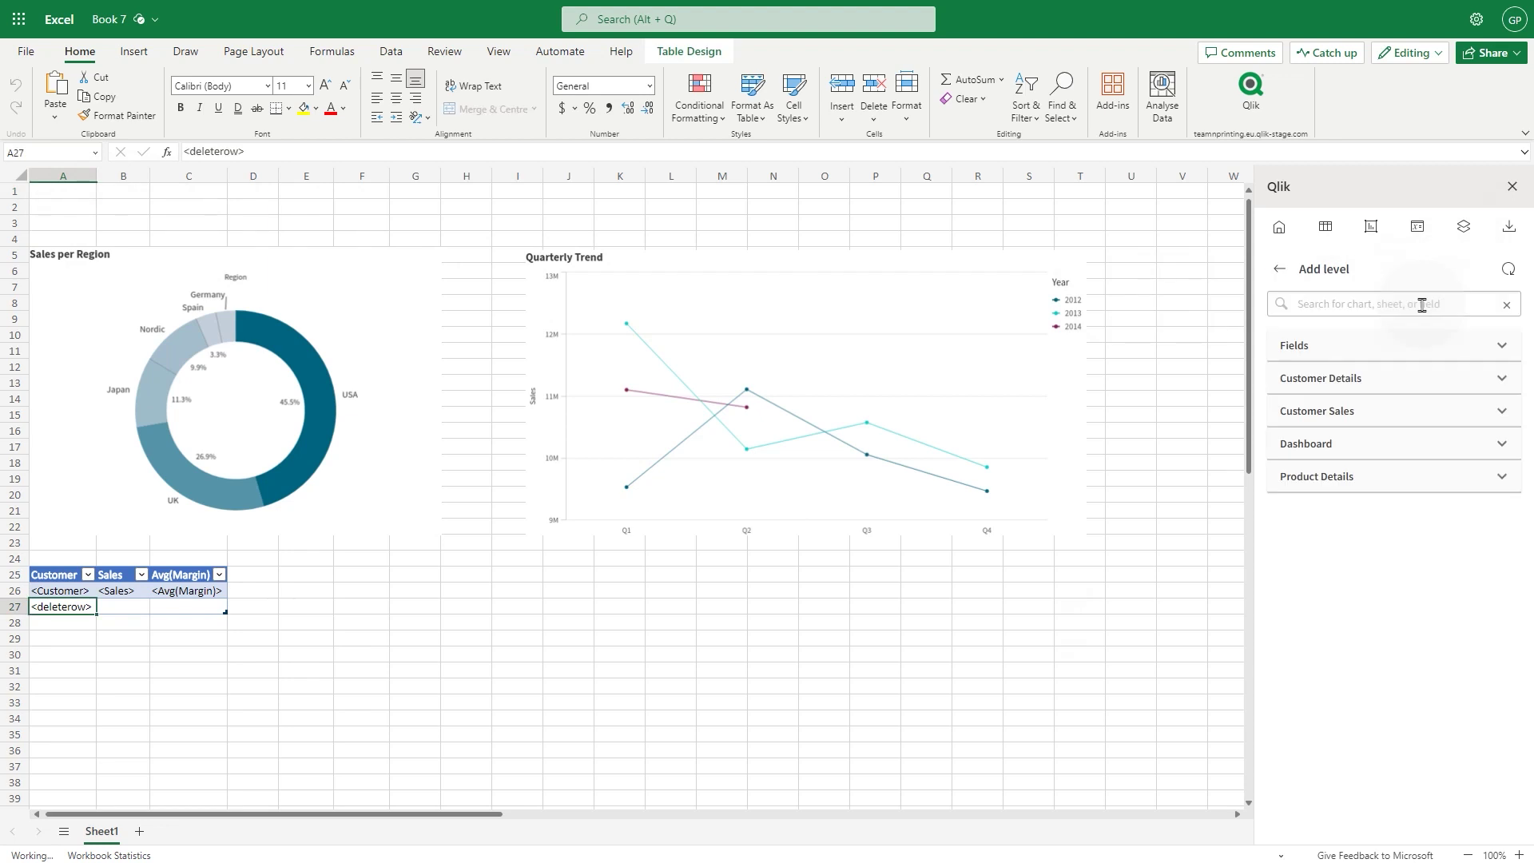
left_click(1423, 347)
left_click(1399, 304)
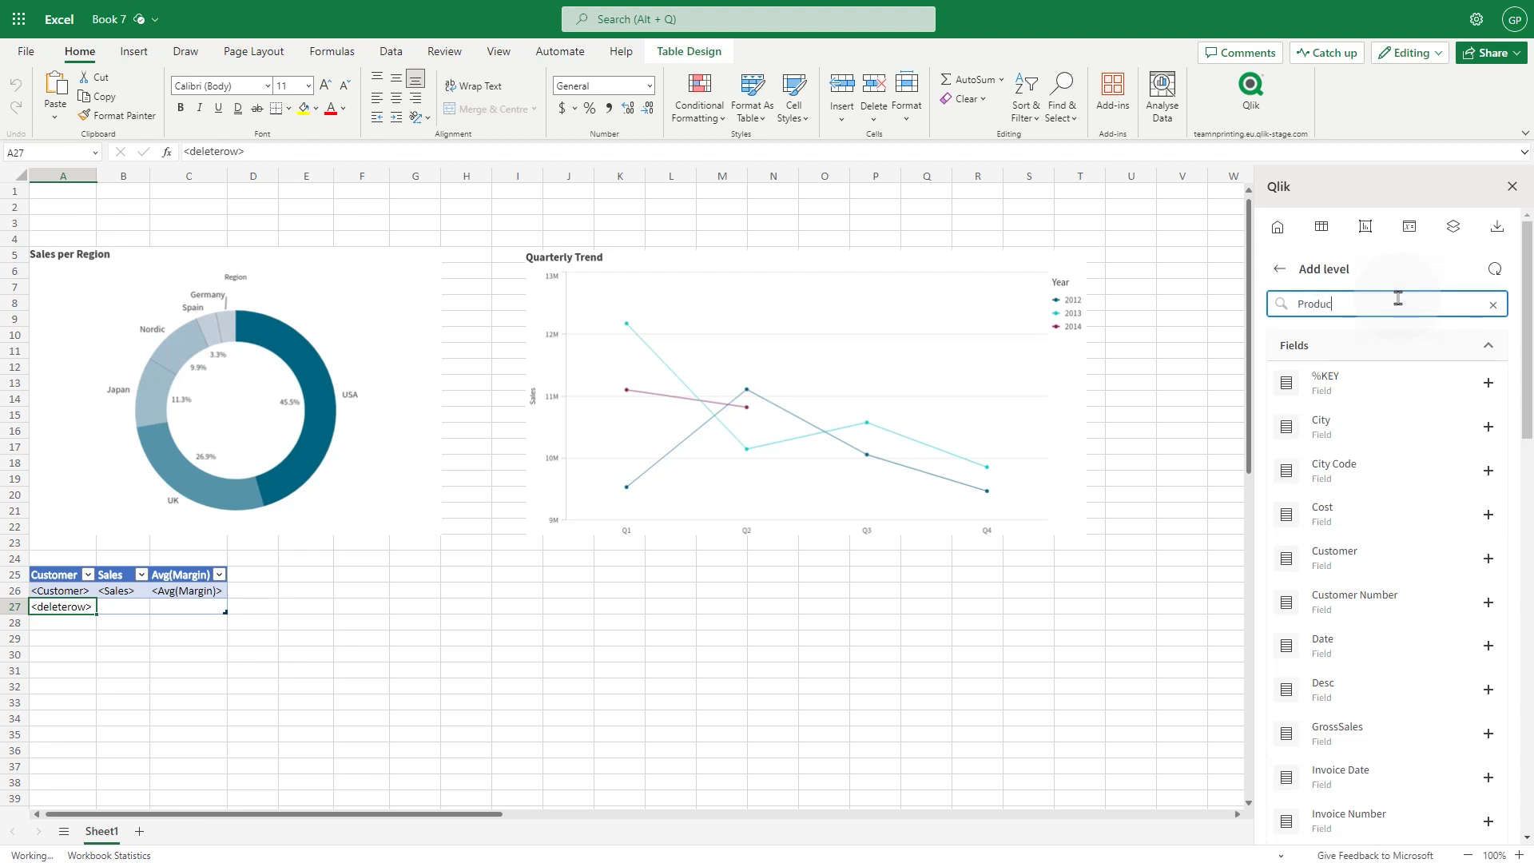
left_click(1500, 392)
left_click(1281, 331)
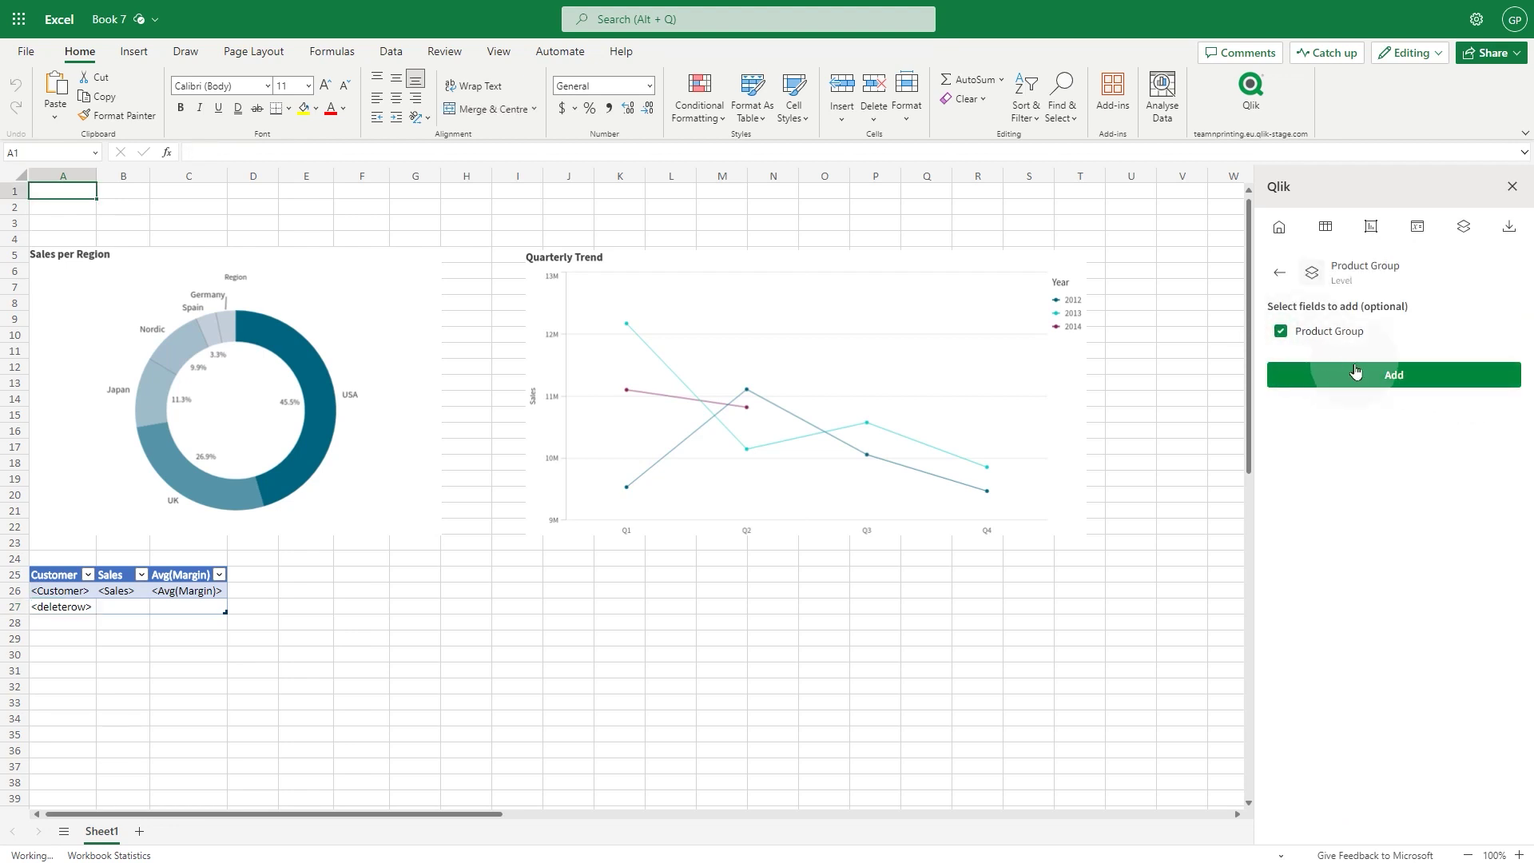
left_click(1391, 378)
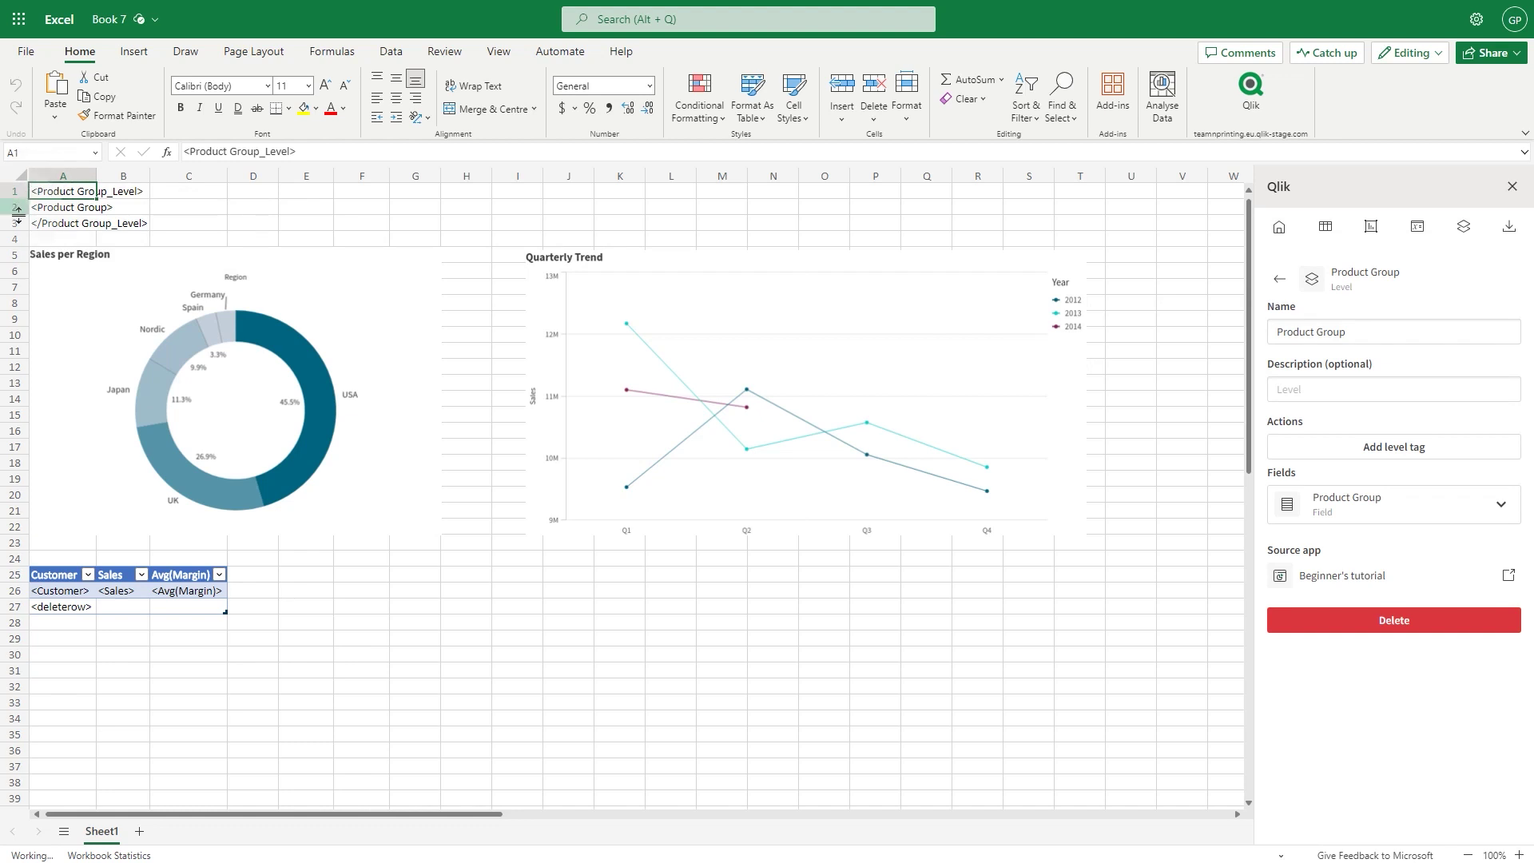
Step: Move the </Product Group_Level> tag to cell A30 and format the <Product Group> tag in A2 as bold, size 20, blue
left_click_drag(37, 223, 38, 654)
left_click(45, 208)
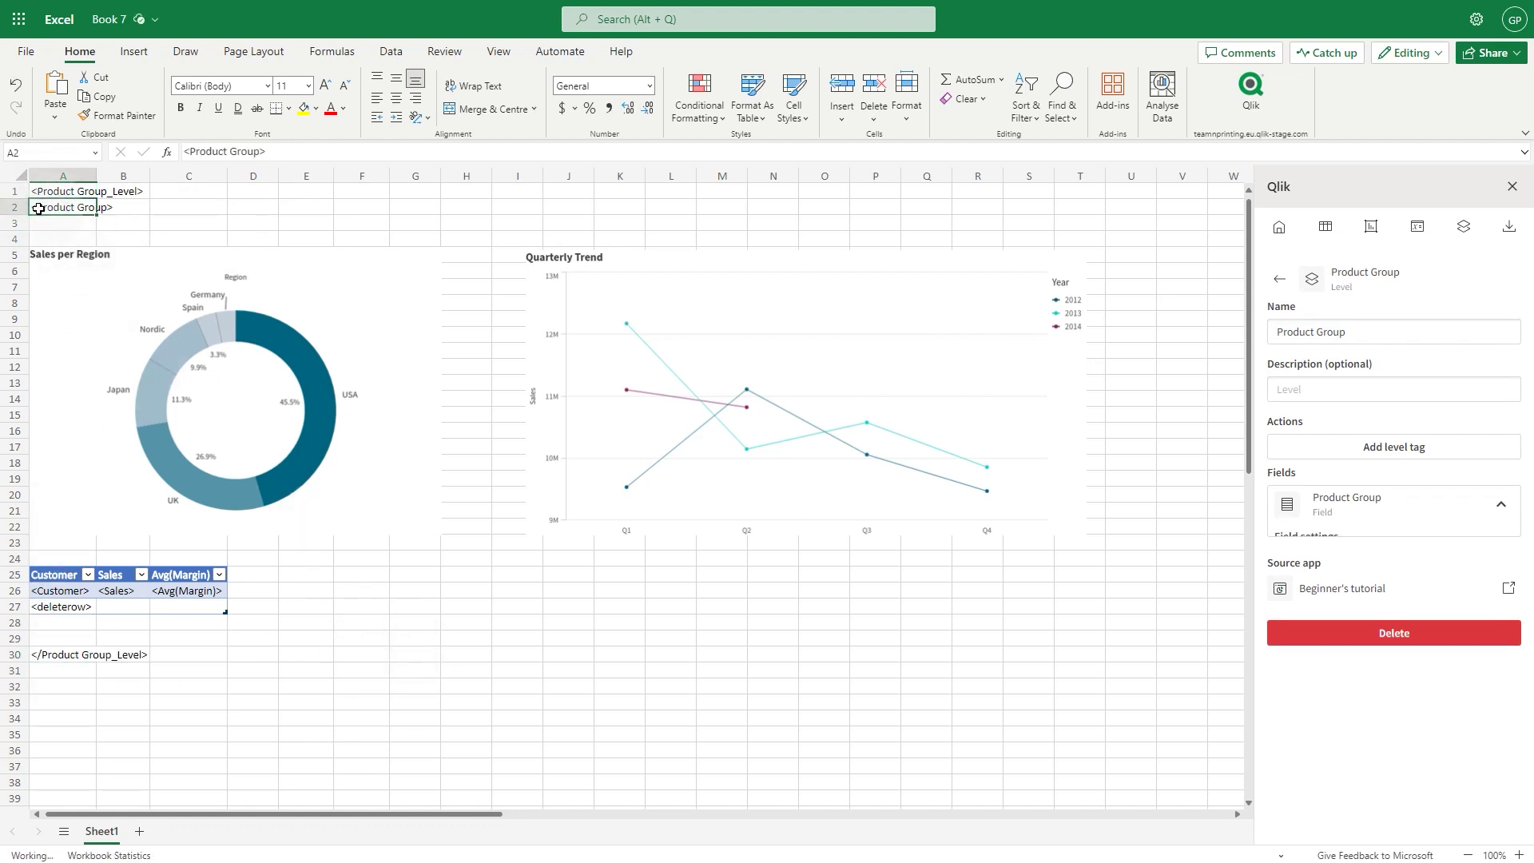
left_click(181, 109)
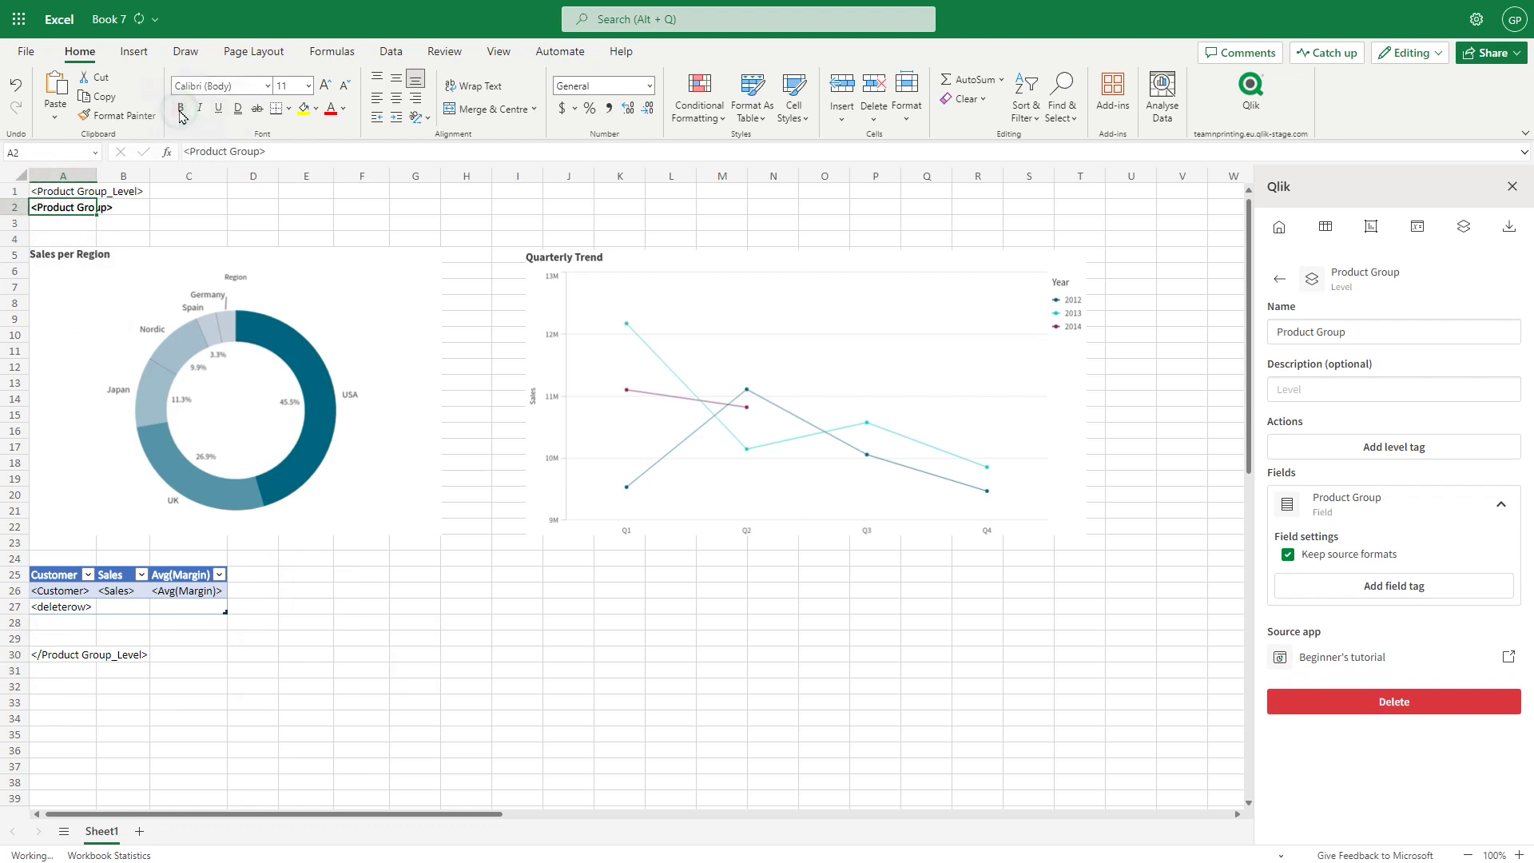
left_click(325, 88)
left_click(325, 88)
left_click(325, 88)
left_click(325, 88)
left_click(326, 88)
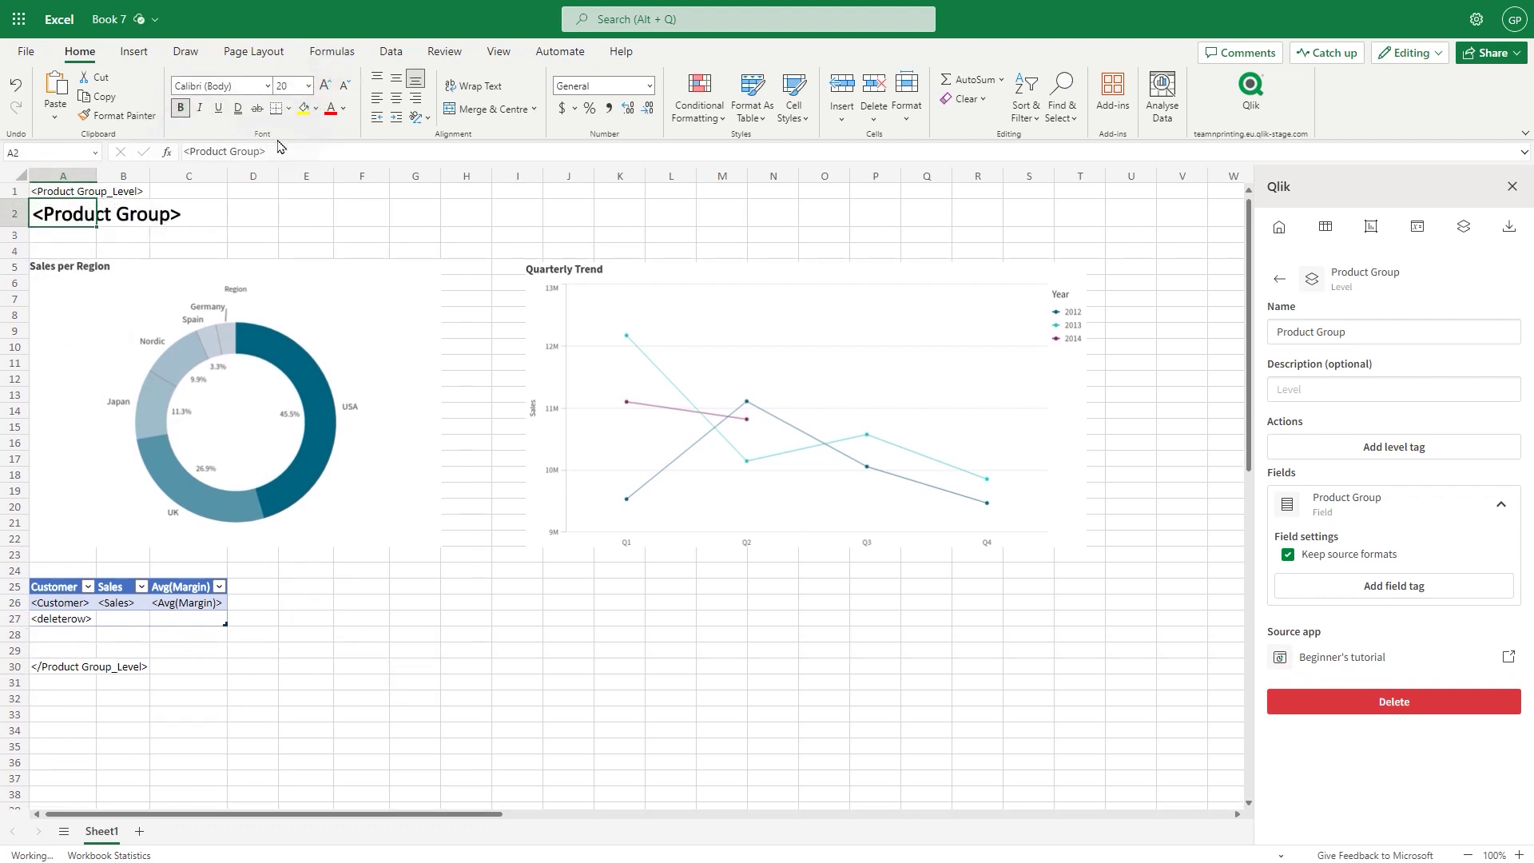
left_click(342, 108)
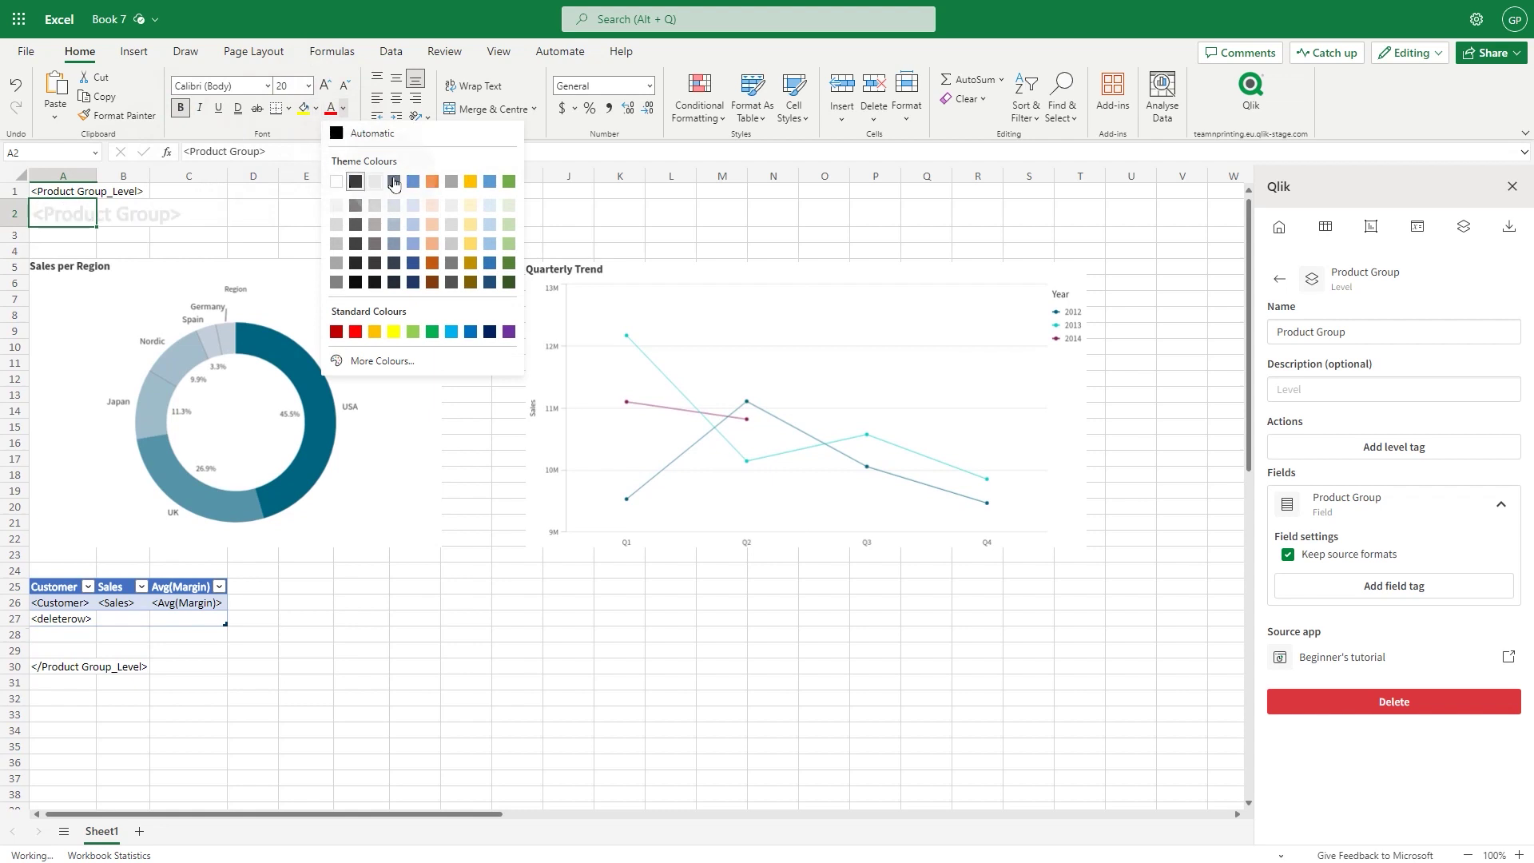
left_click(415, 180)
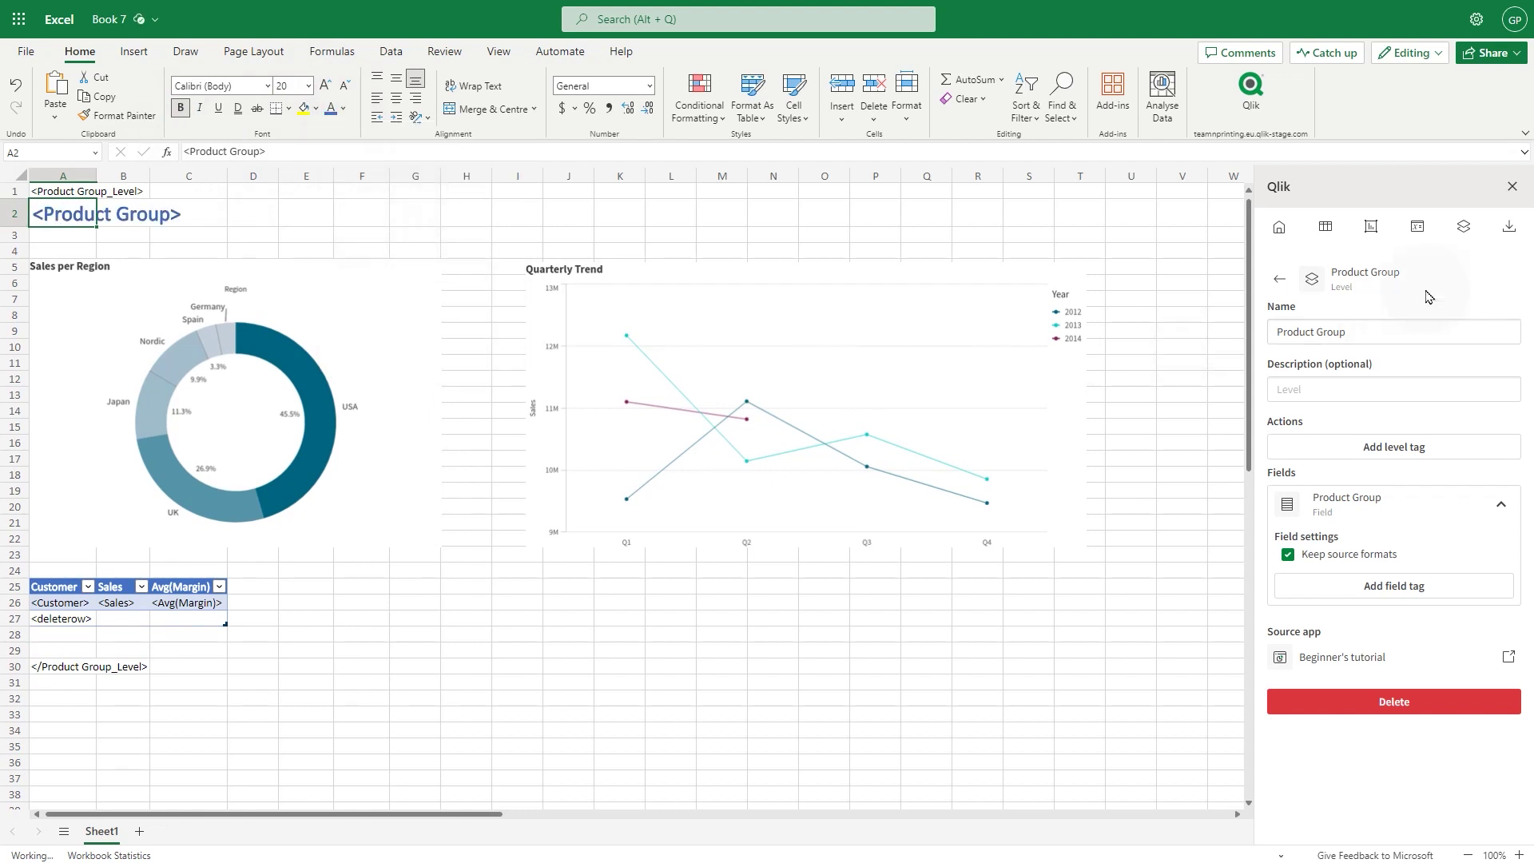
Step: Generate an Excel (.xlsx) preview of the report with the Product Group level
left_click(1508, 226)
left_click(1416, 344)
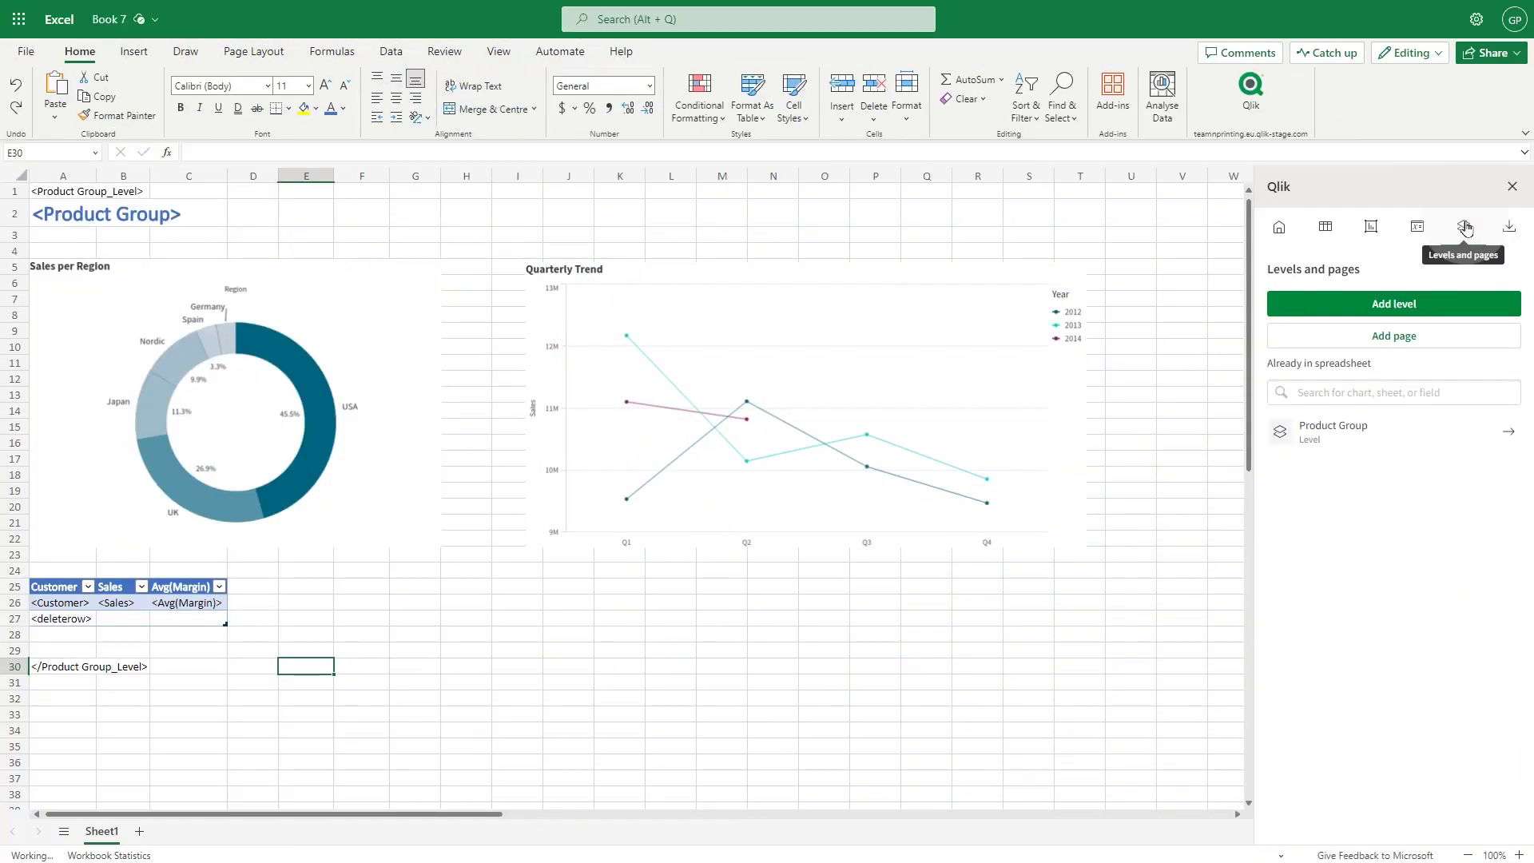
Step: Add a Product Type level at cell E30, including the Product Type field
left_click(1390, 304)
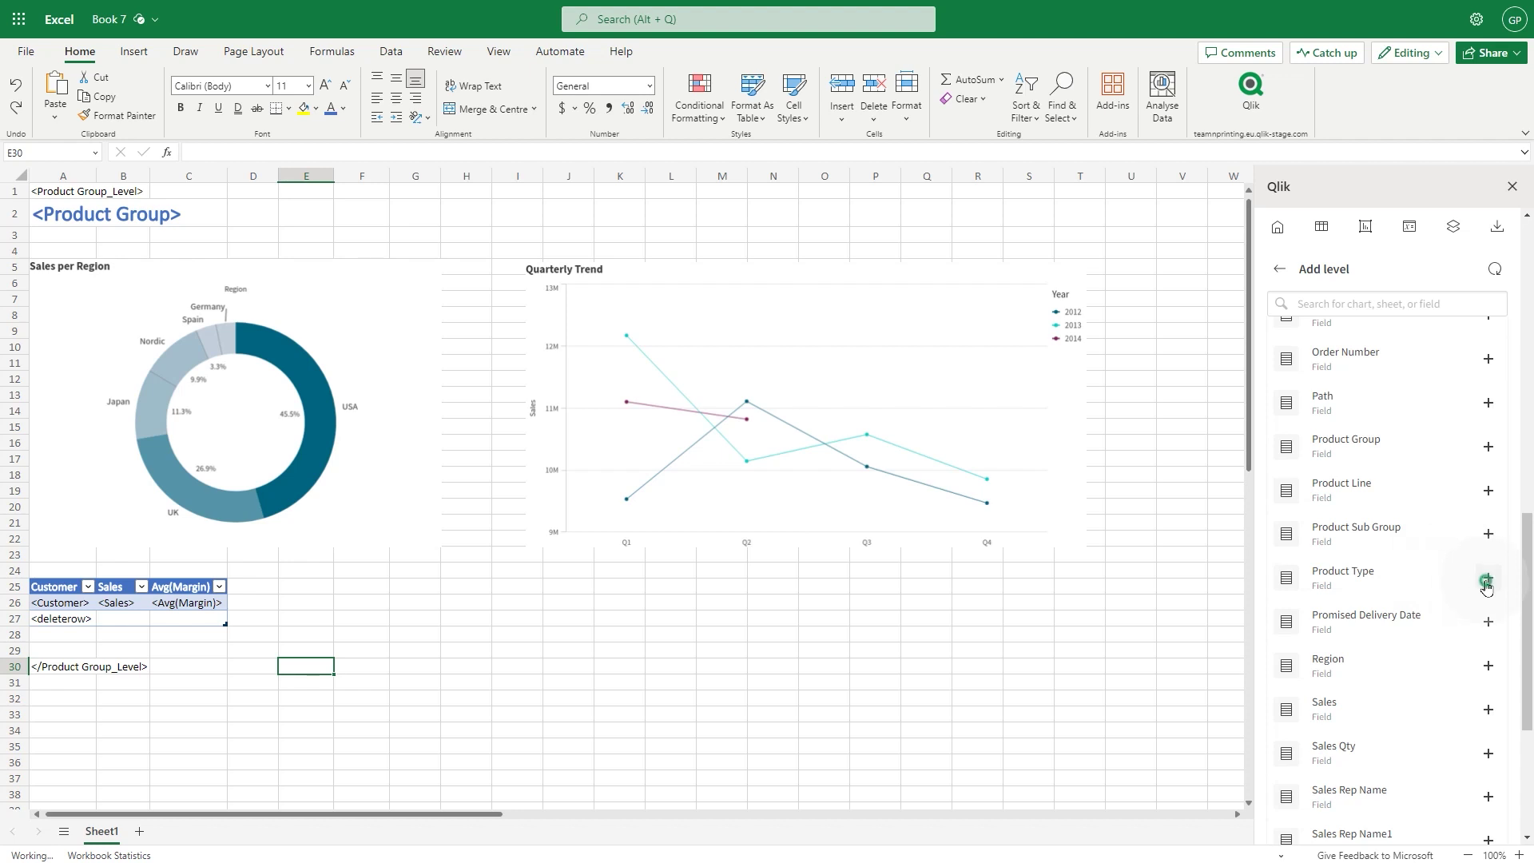
left_click(1486, 581)
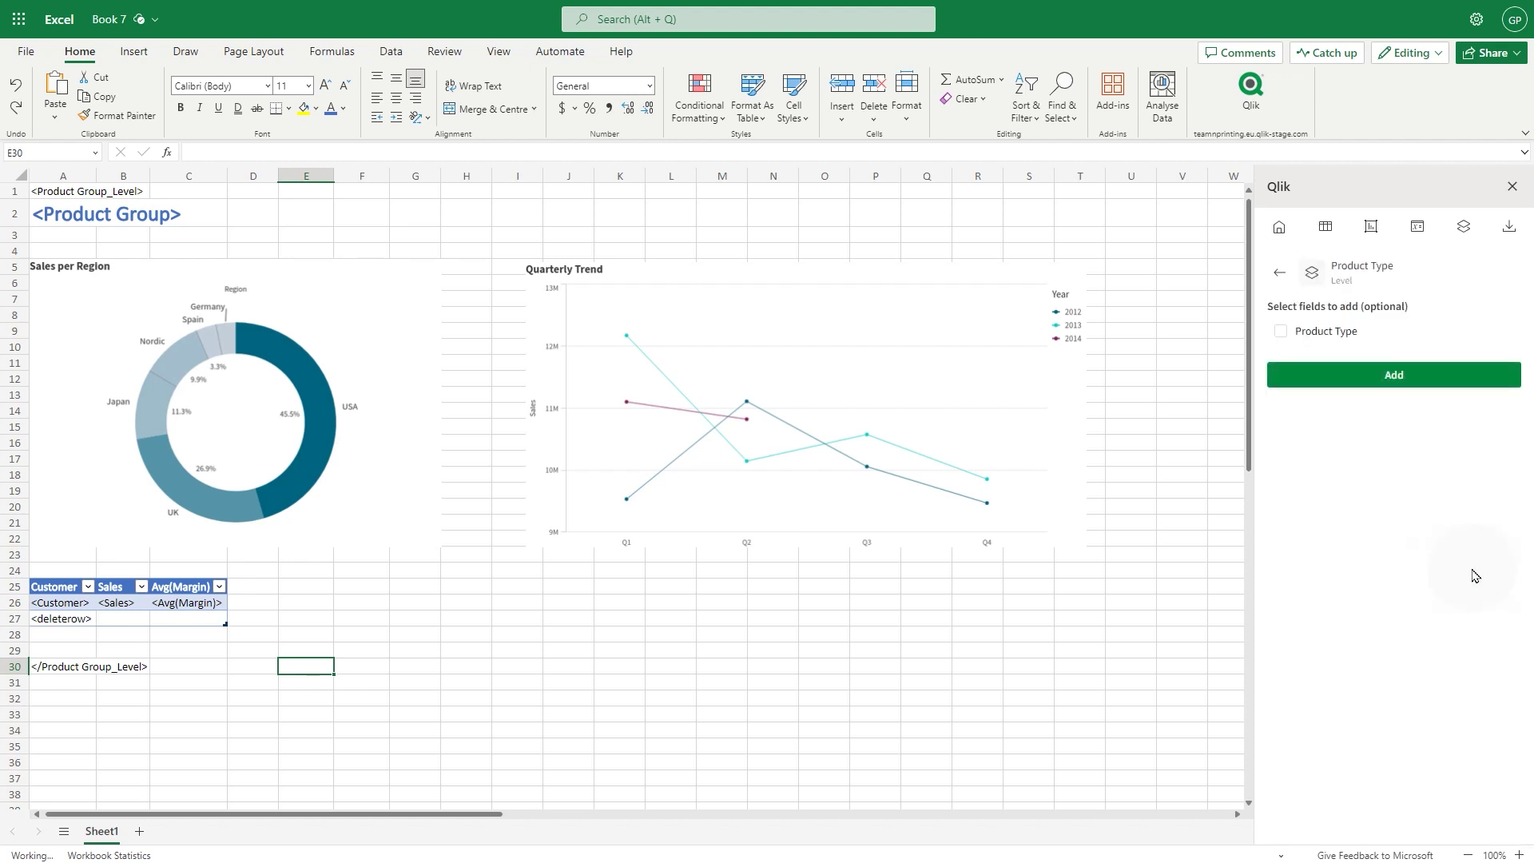
left_click(1281, 331)
left_click(1410, 376)
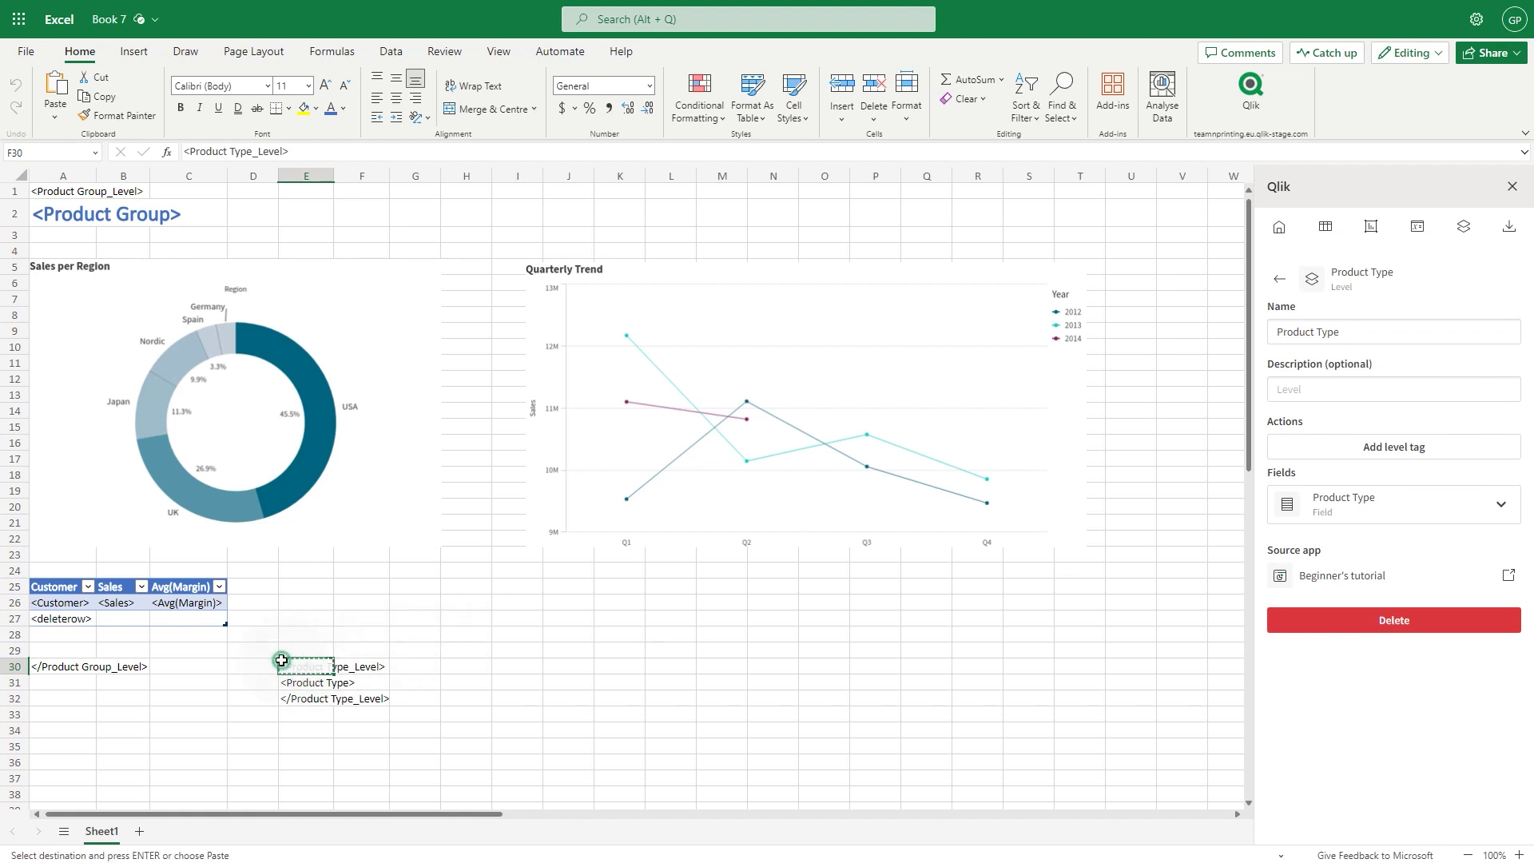
Step: Nest the Product Type level inside Product Group by moving its opening and field tags to A3:A4 and its closing tag to A29
left_click_drag(280, 661, 34, 236)
left_click(320, 694)
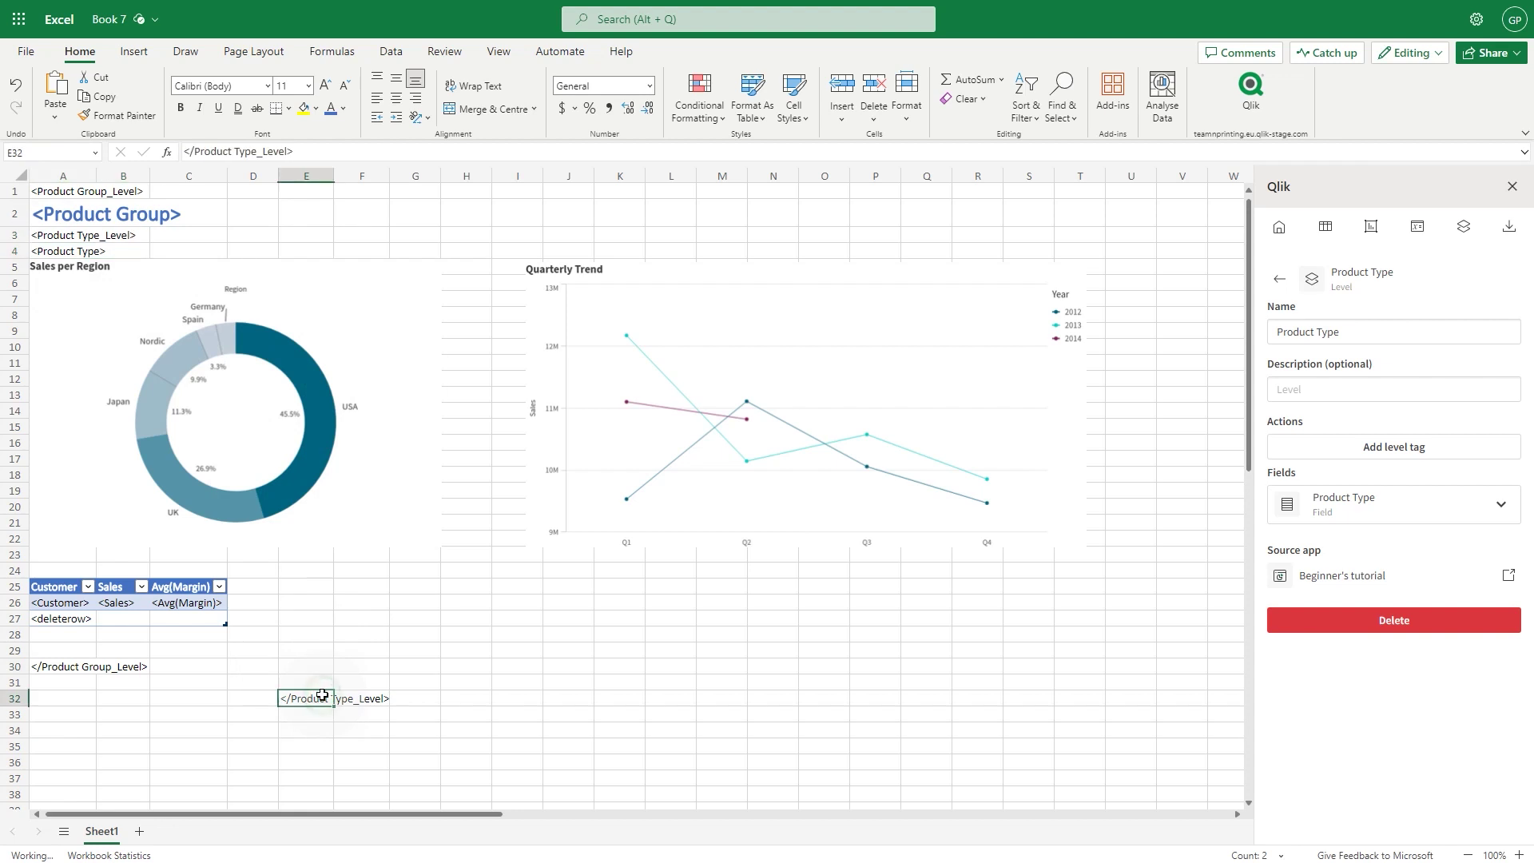
left_click_drag(322, 695, 77, 648)
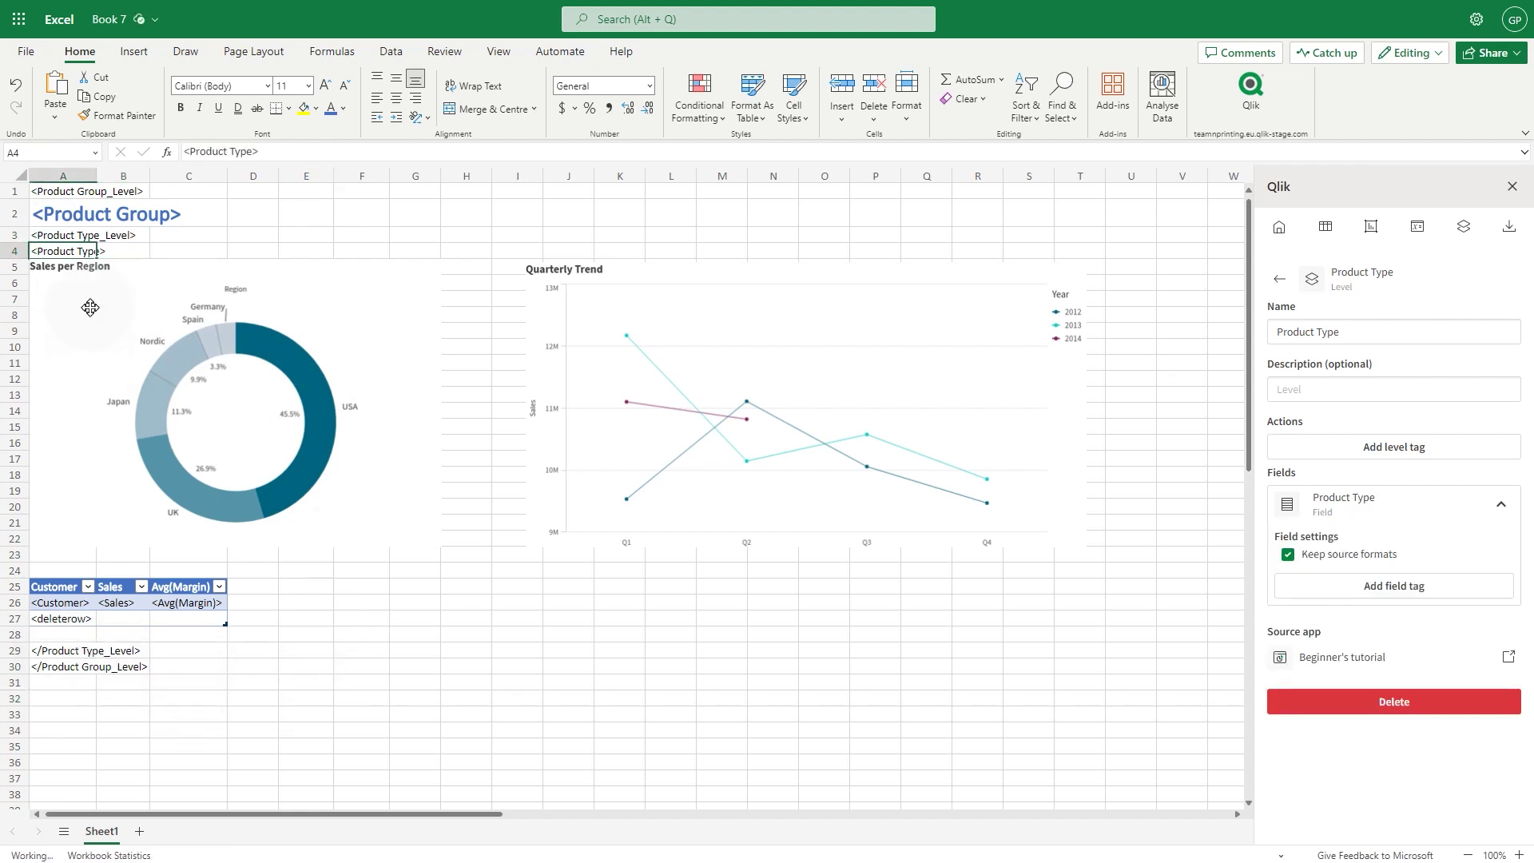
Step: Format row 4 with the <Product Type> tag as size 16, italic and blue
left_click(52, 233)
left_click(14, 250)
left_click(325, 86)
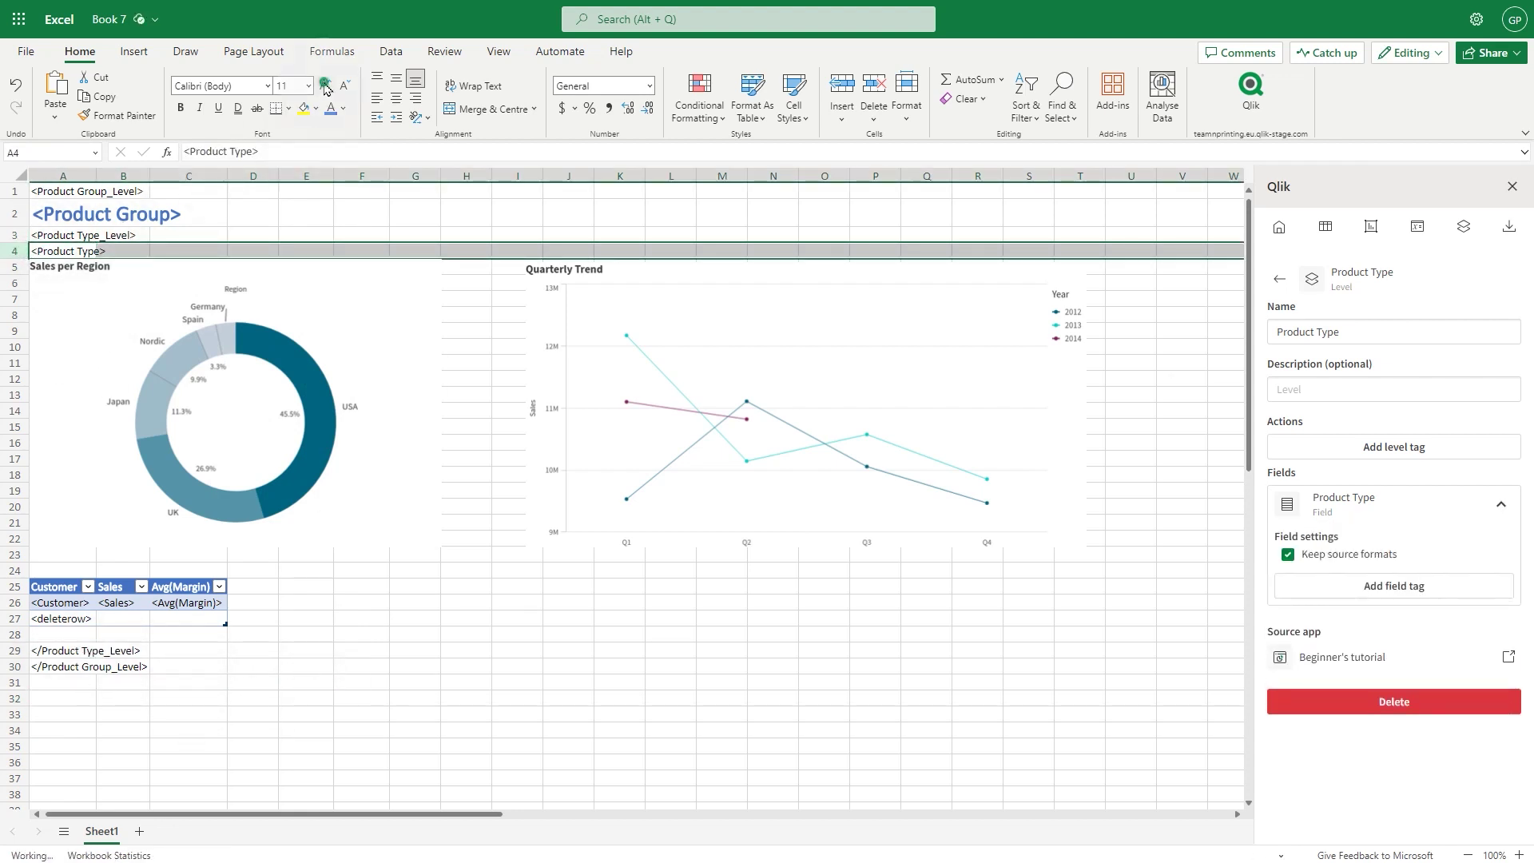
left_click(325, 85)
left_click(325, 85)
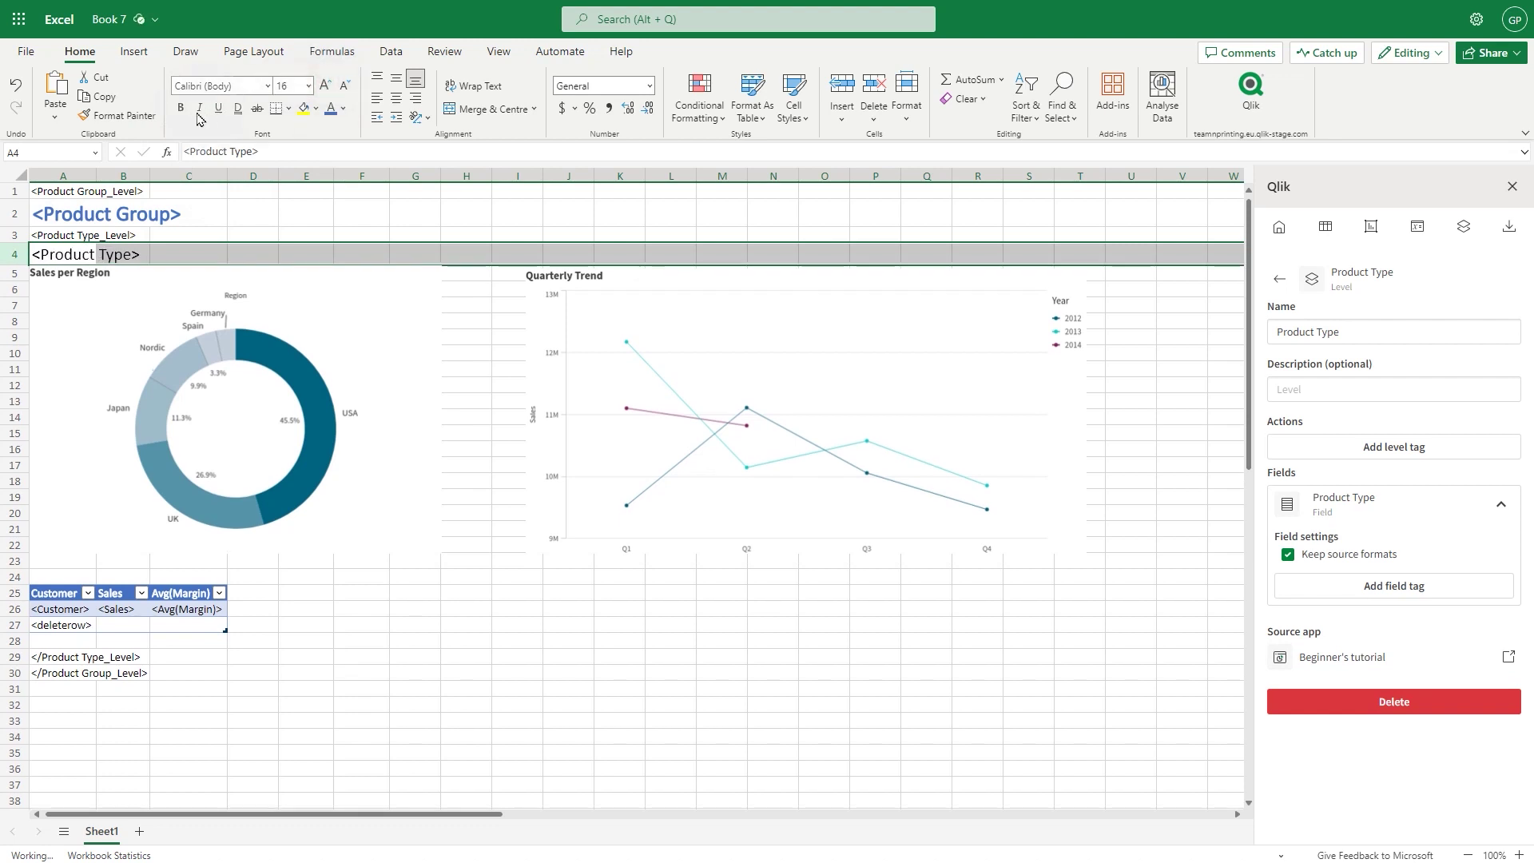
left_click(199, 108)
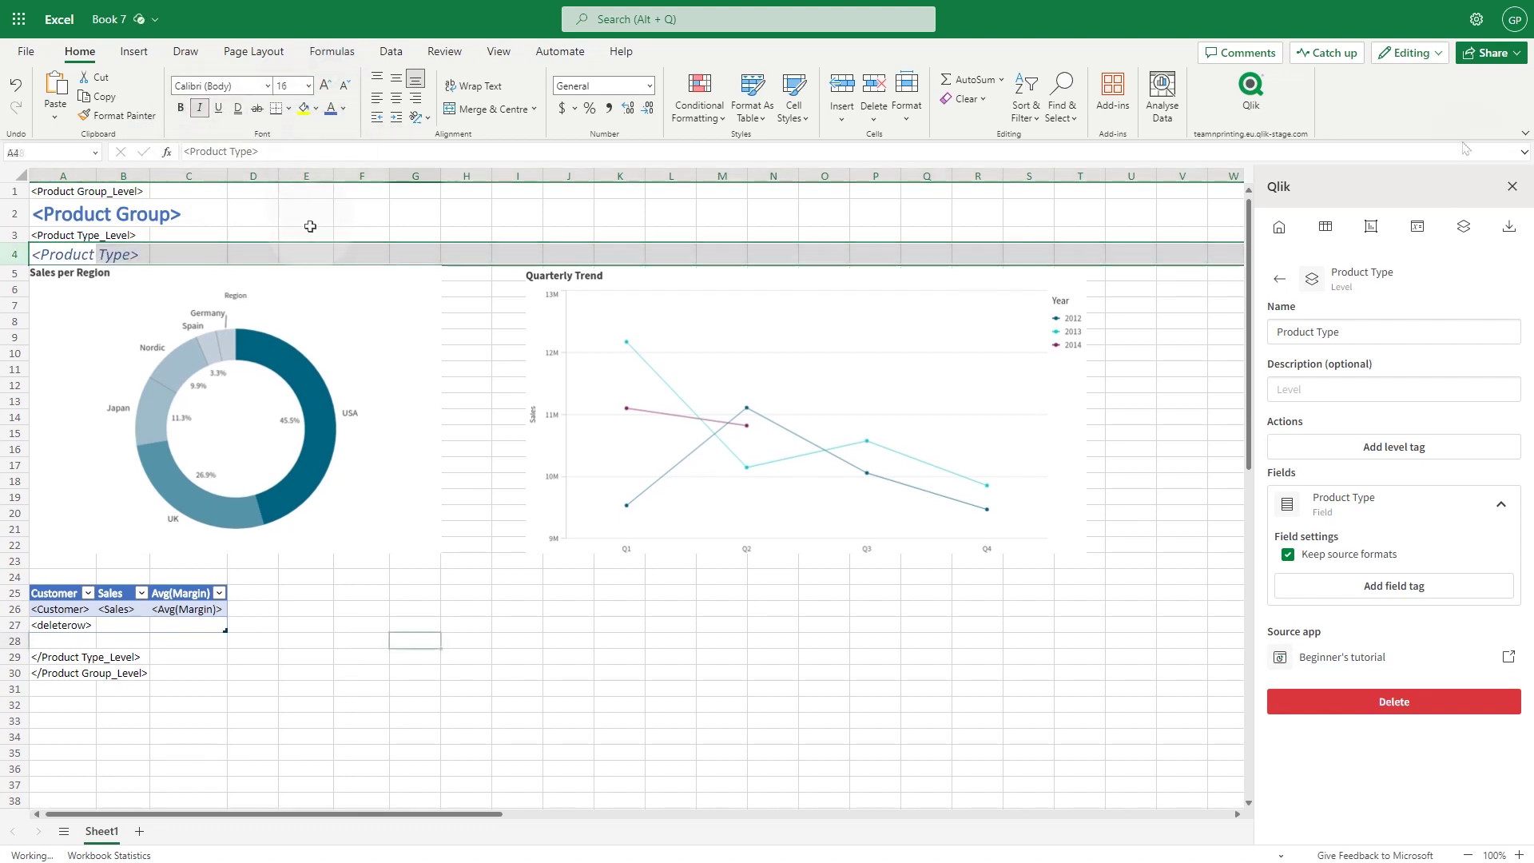
Step: Generate an Excel (.xlsx) preview of the report and review the charts and customer tables for each product group and type
left_click(414, 640)
left_click(1509, 230)
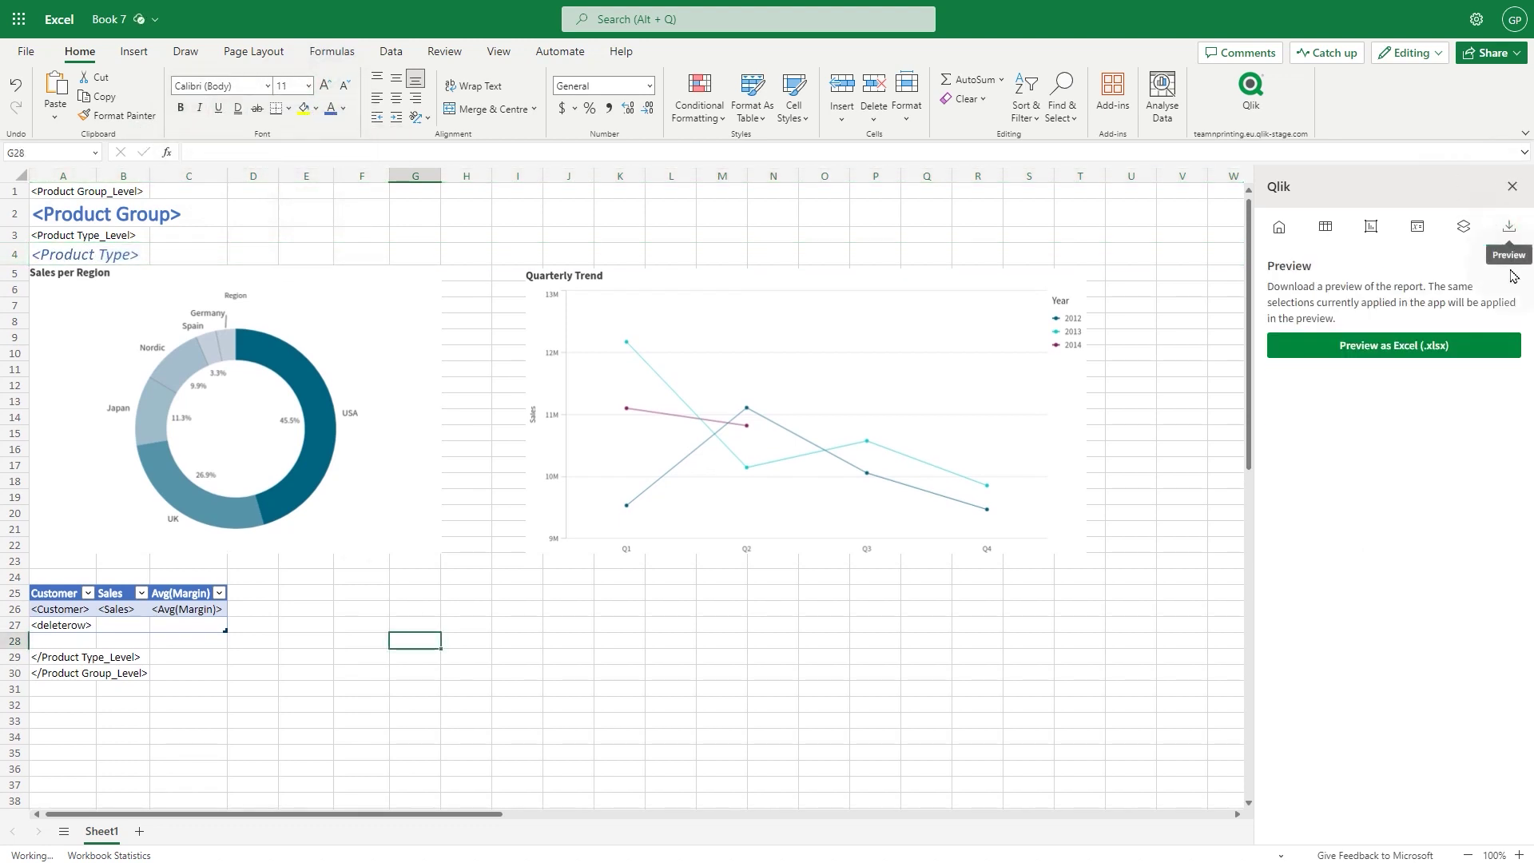
left_click(1406, 350)
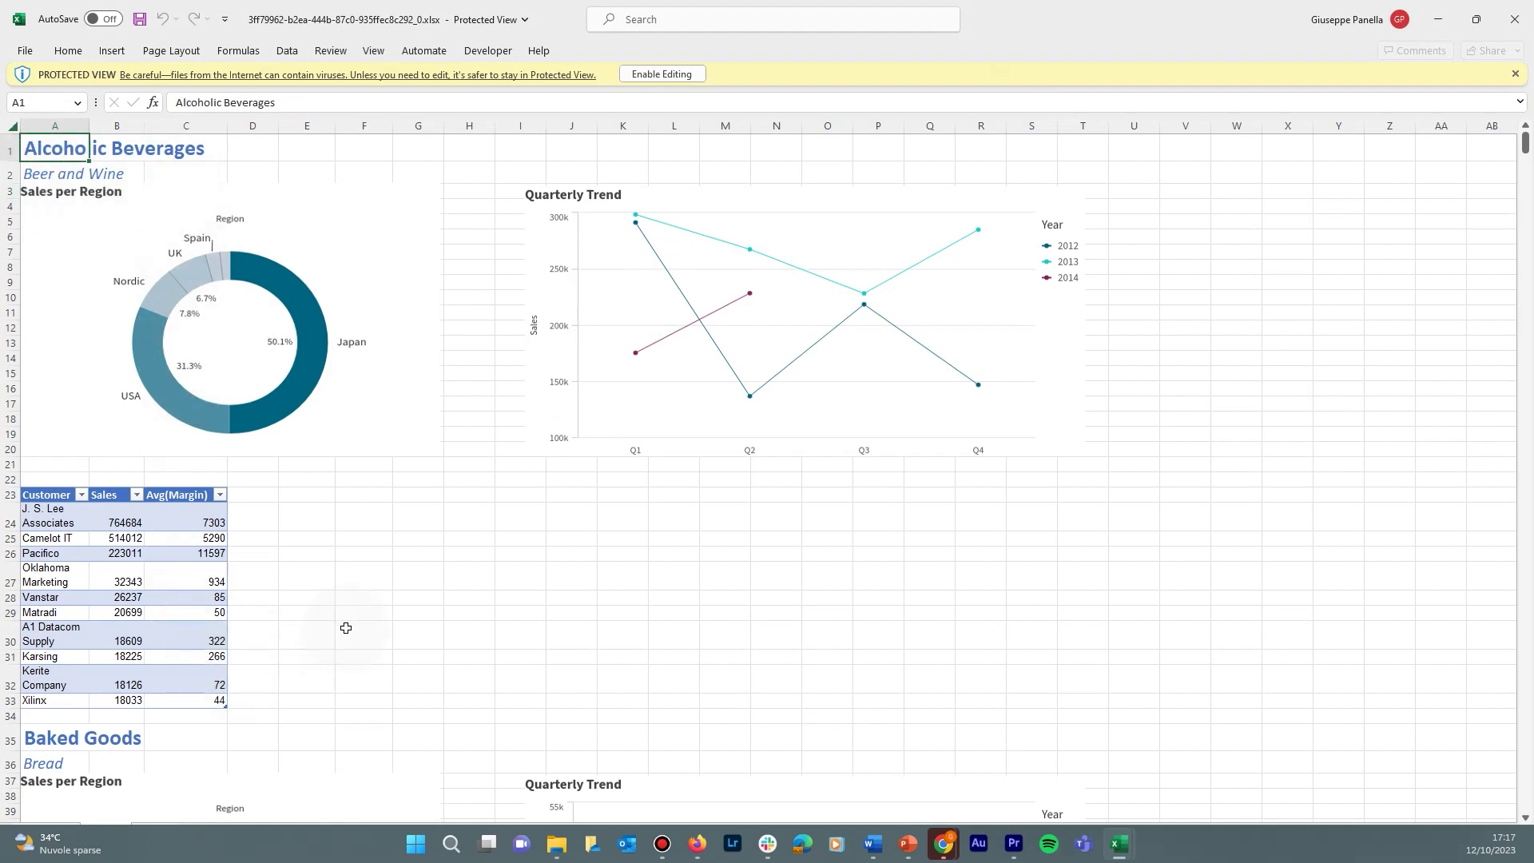
scroll(499, 577, "down", 7)
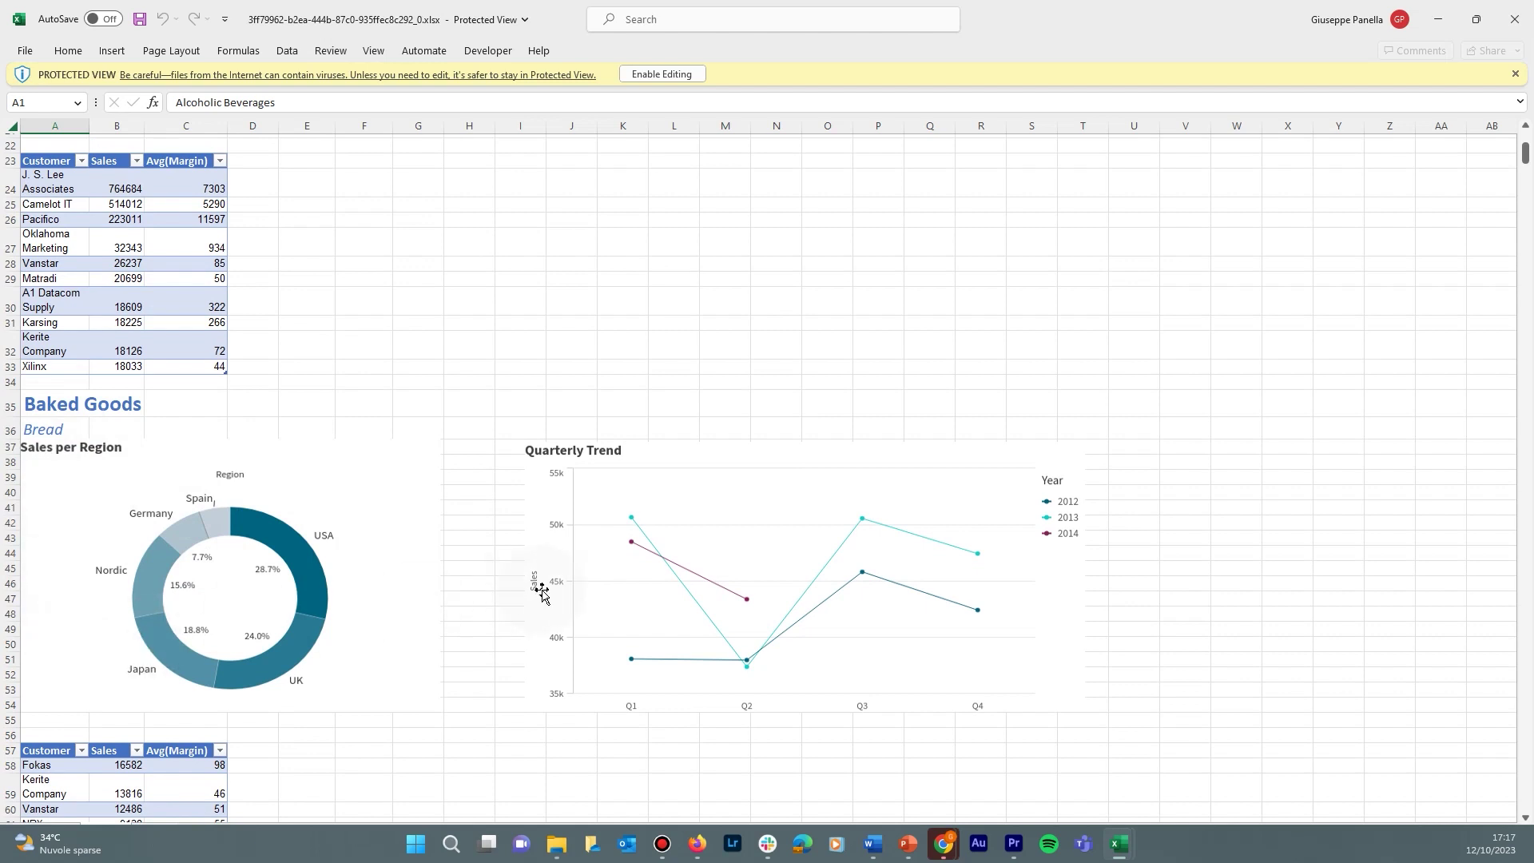
scroll(542, 593, "down", 9)
scroll(542, 593, "down", 13)
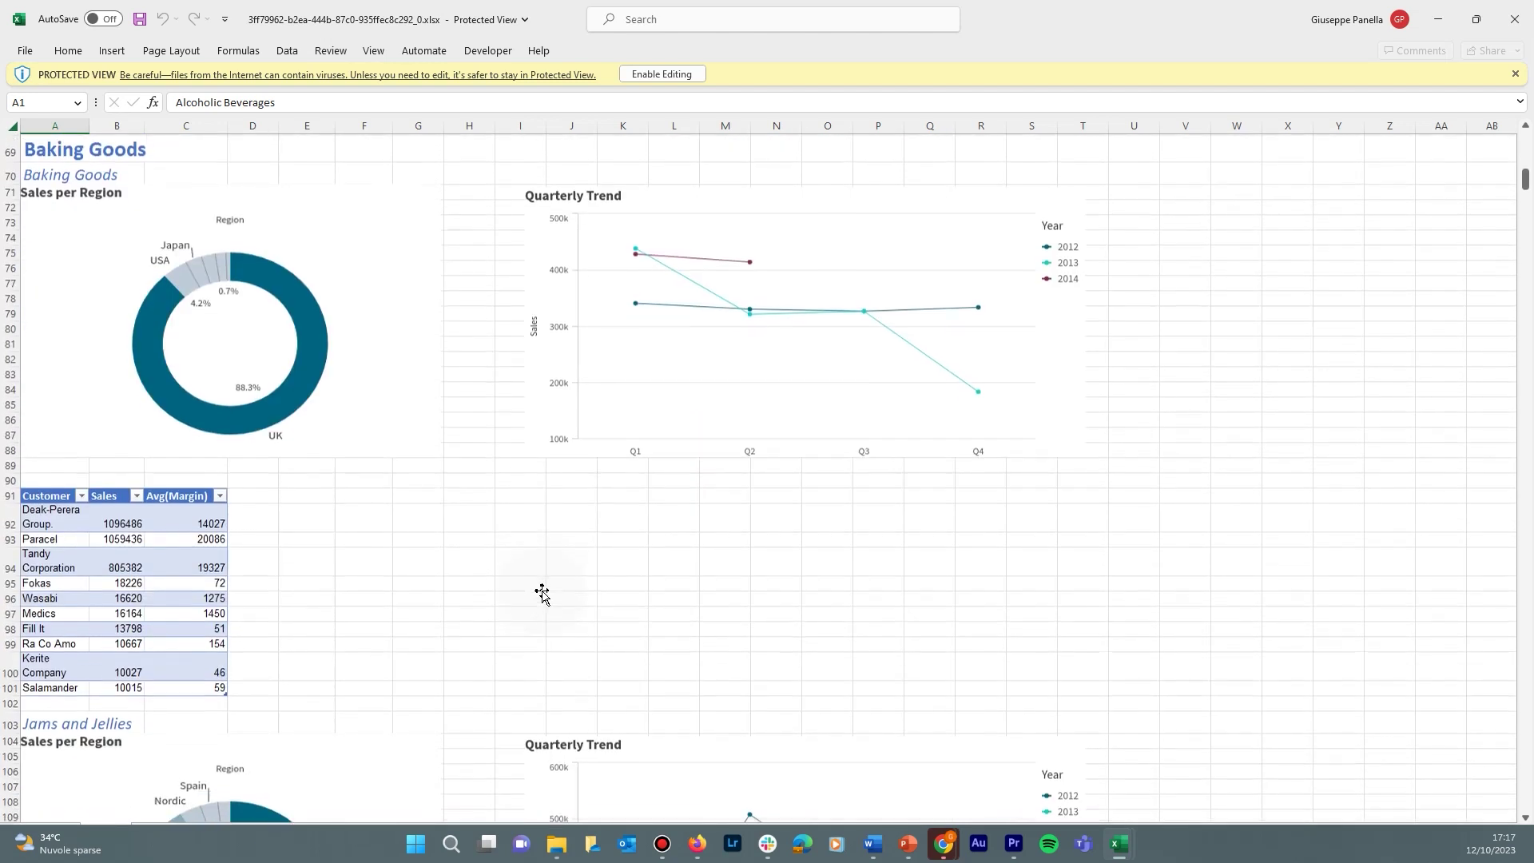
scroll(461, 537, "down", 10)
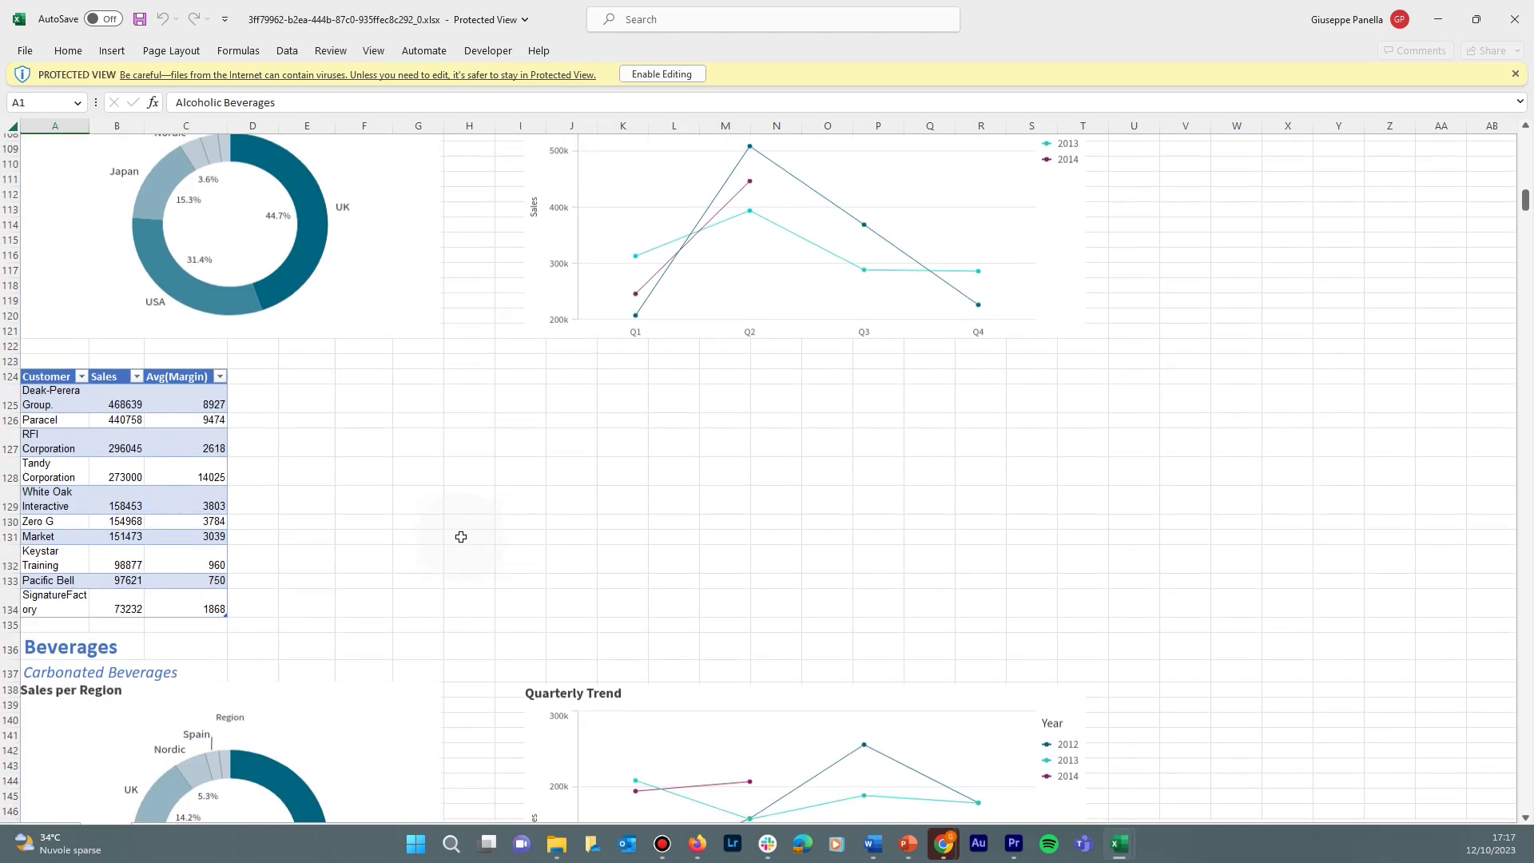
scroll(151, 449, "down", 15)
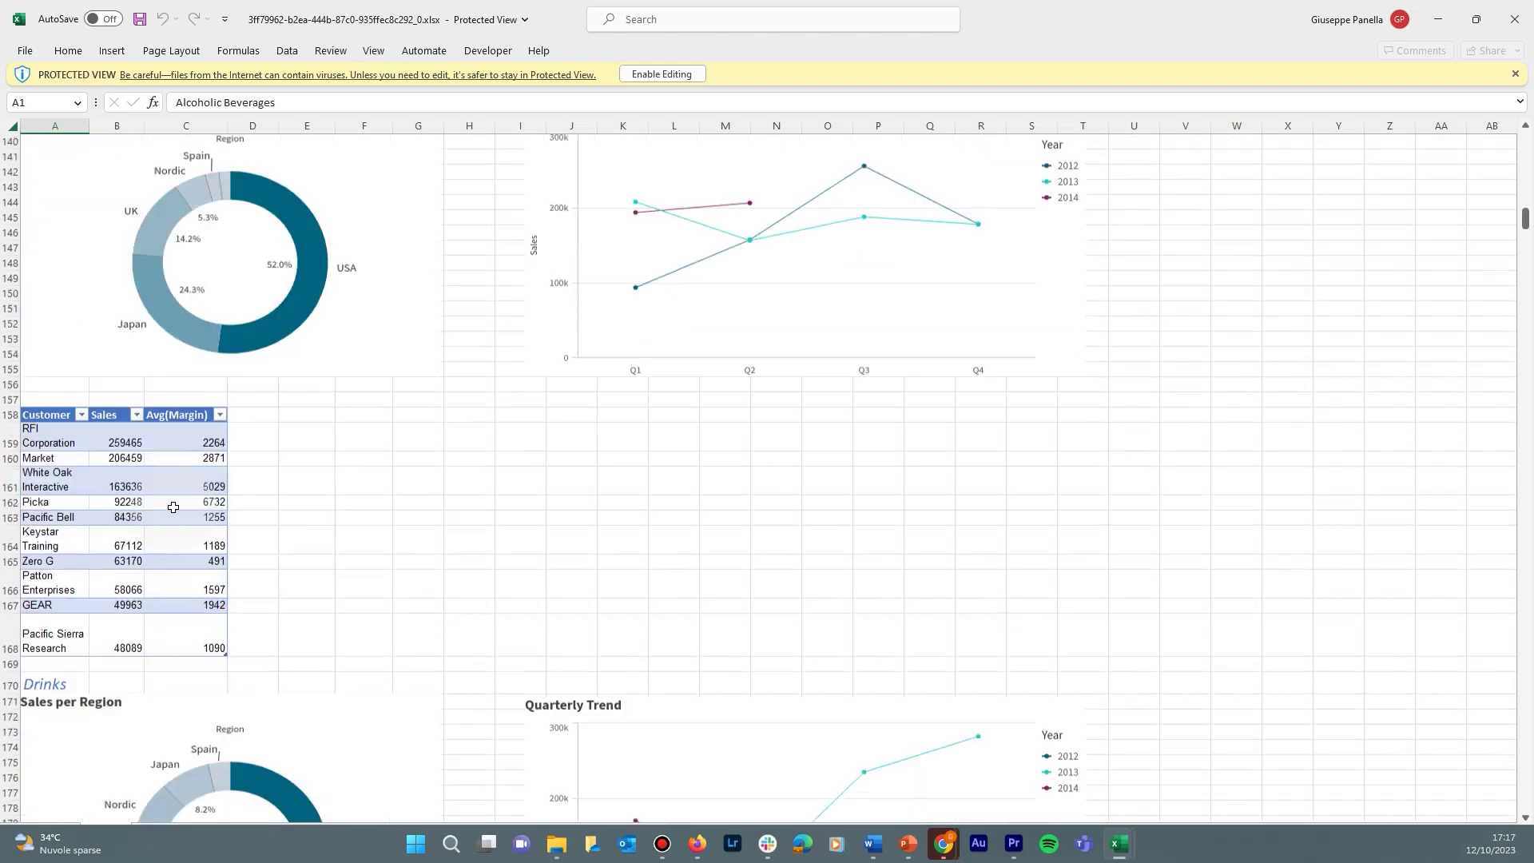